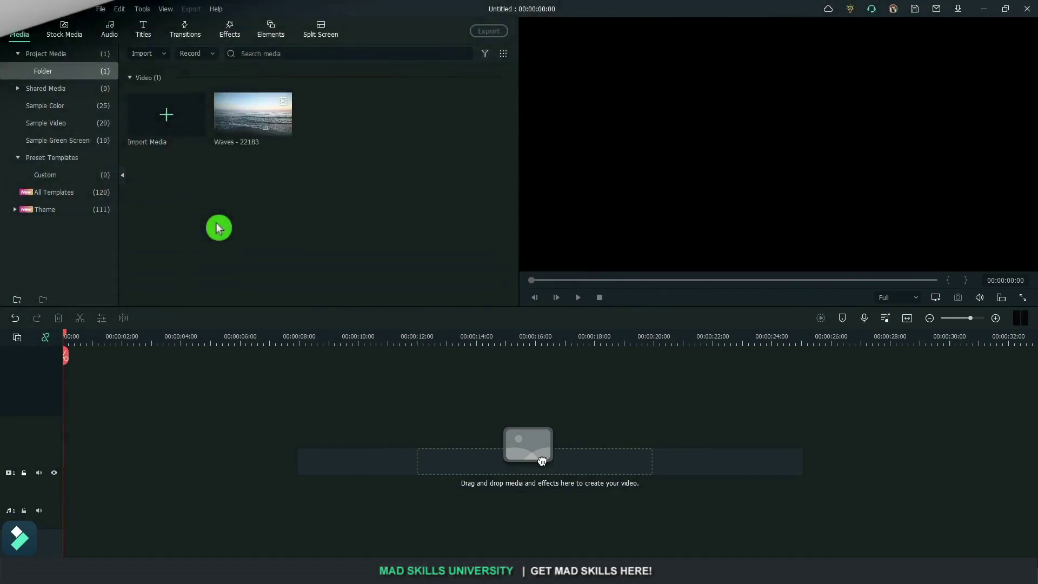
Step: Place Waves on track 1 and a copy on track 2 starting just before 8 seconds
left_click_drag(542, 460, 173, 468)
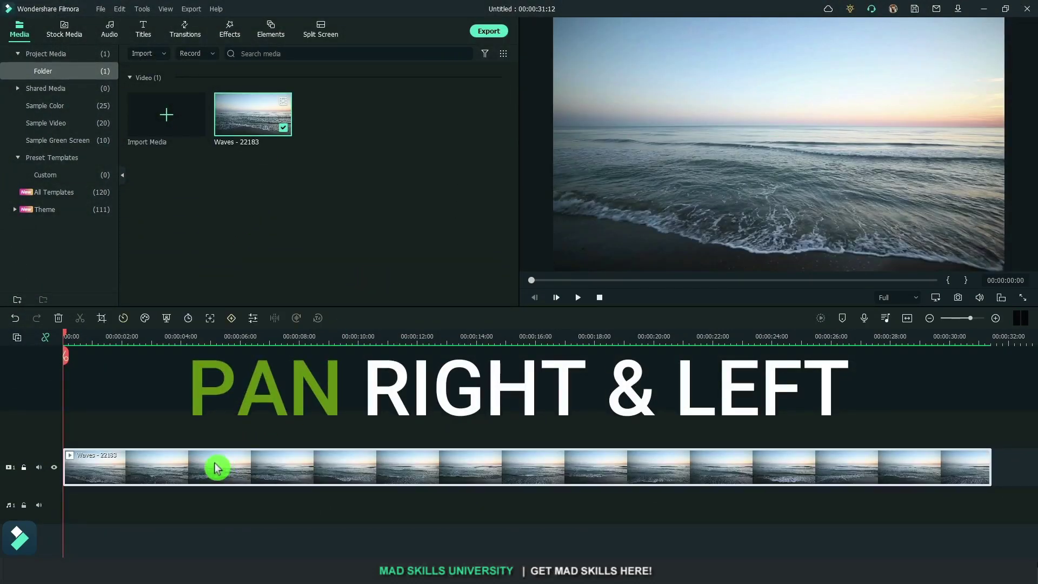
left_click_drag(65, 336, 299, 336)
left_click_drag(270, 466, 272, 412)
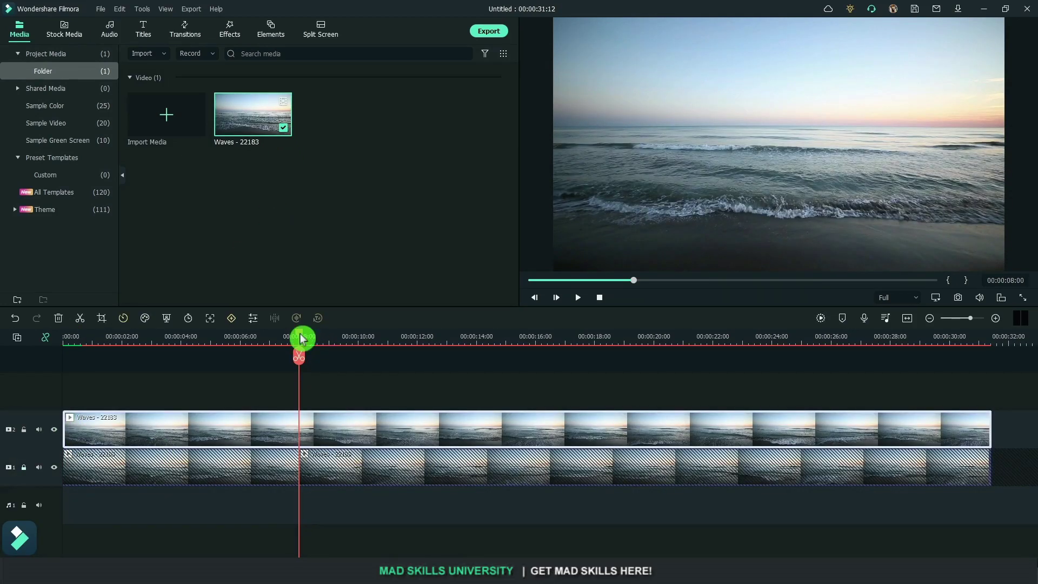
key("Left")
key("Left")
key("Left")
key("Left")
key("Left")
key("Left")
key("Left")
key("Left")
key("Left")
key("Left")
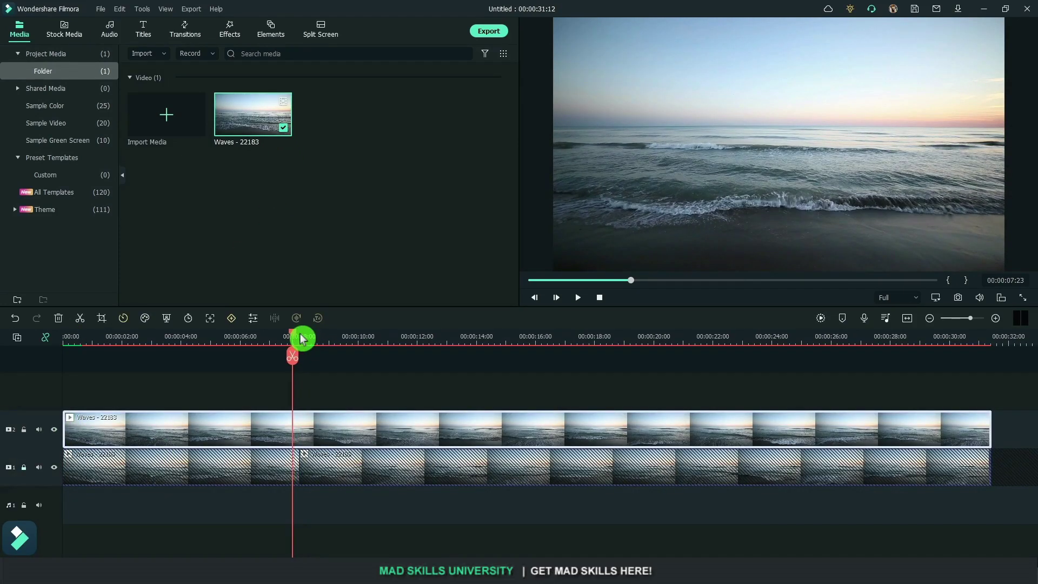
left_click(290, 358)
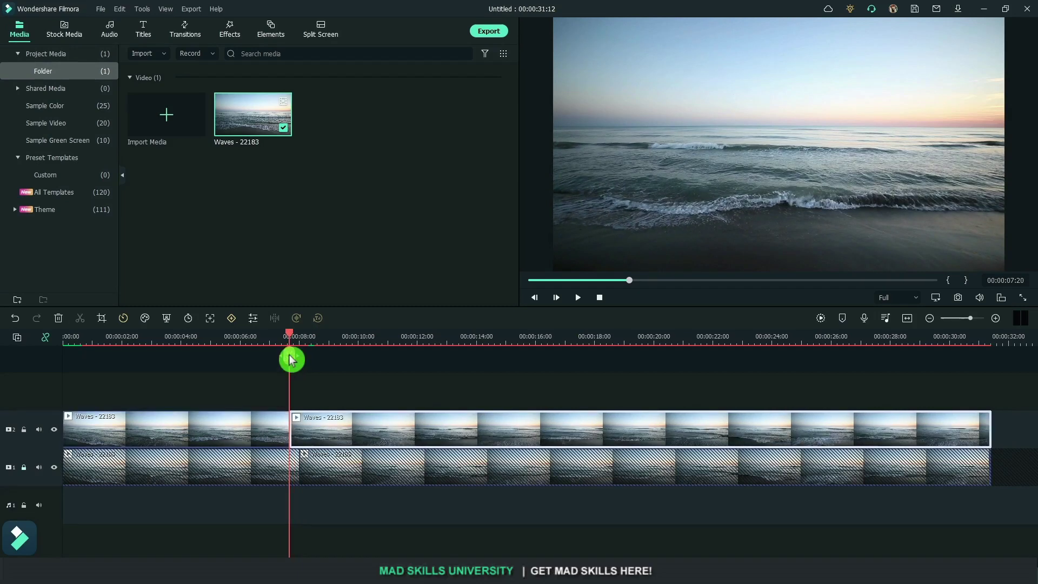
left_click(269, 436)
key("Delete")
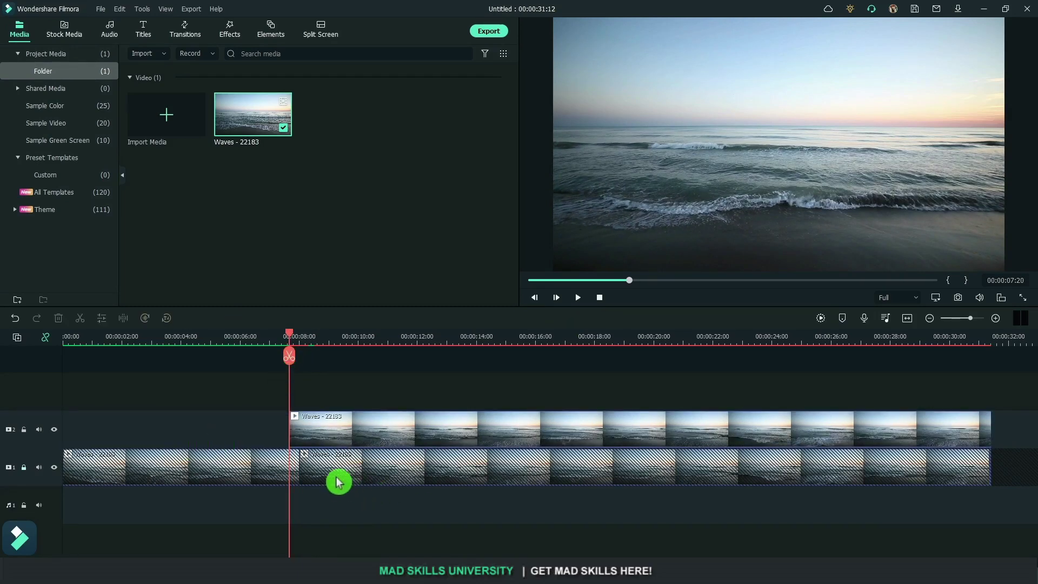
Step: Trim the lower Waves clip to end at 8 seconds, then scrub the overlap
left_click(24, 468)
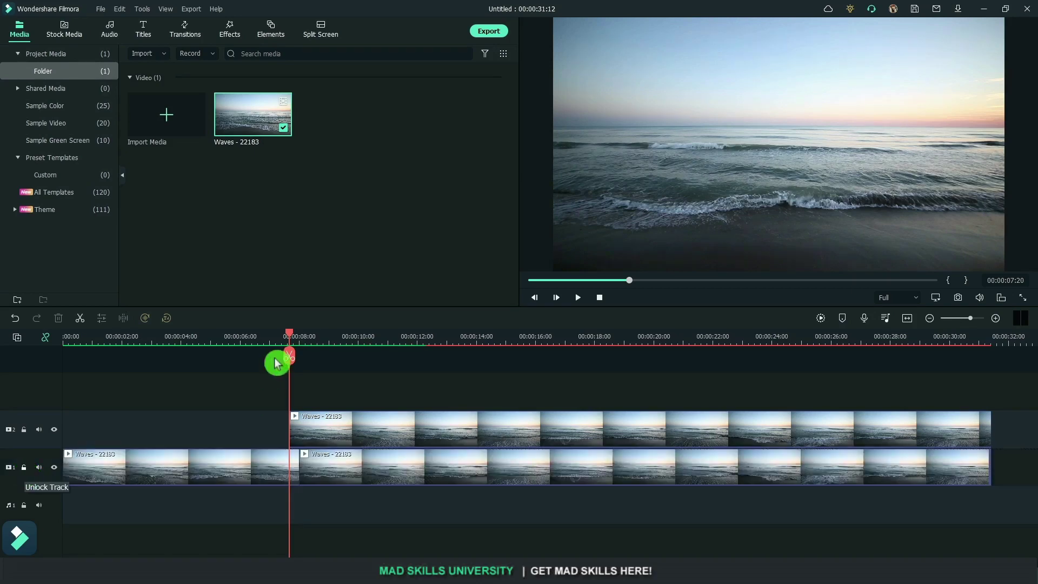
key("space")
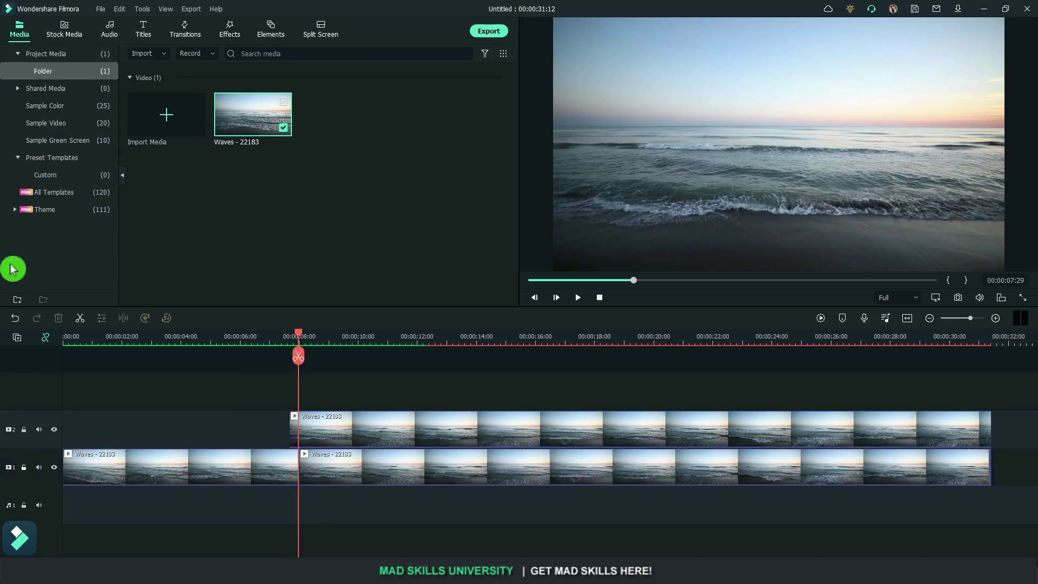
left_click(25, 430)
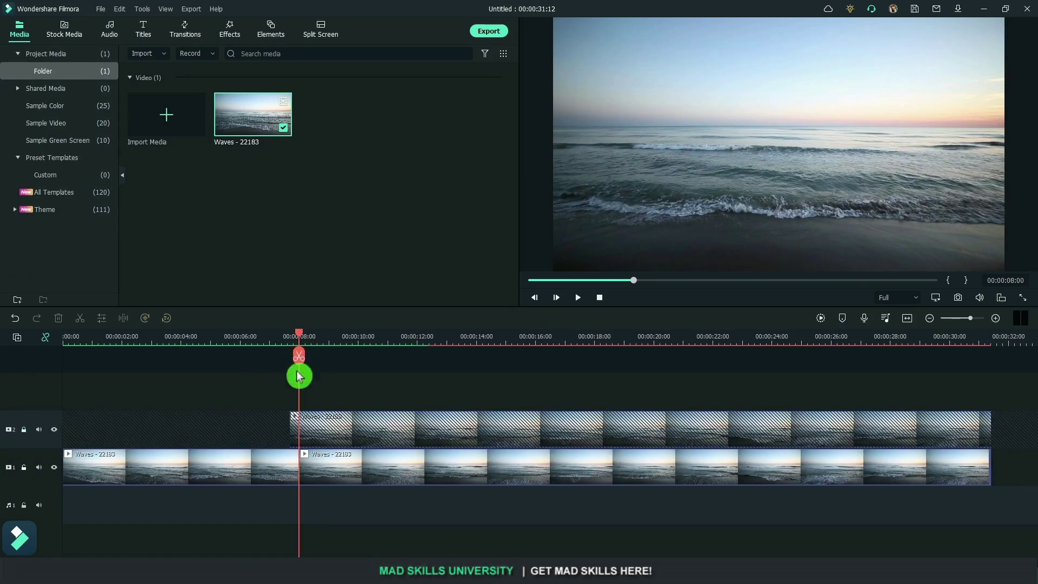
left_click(368, 476)
key("Delete")
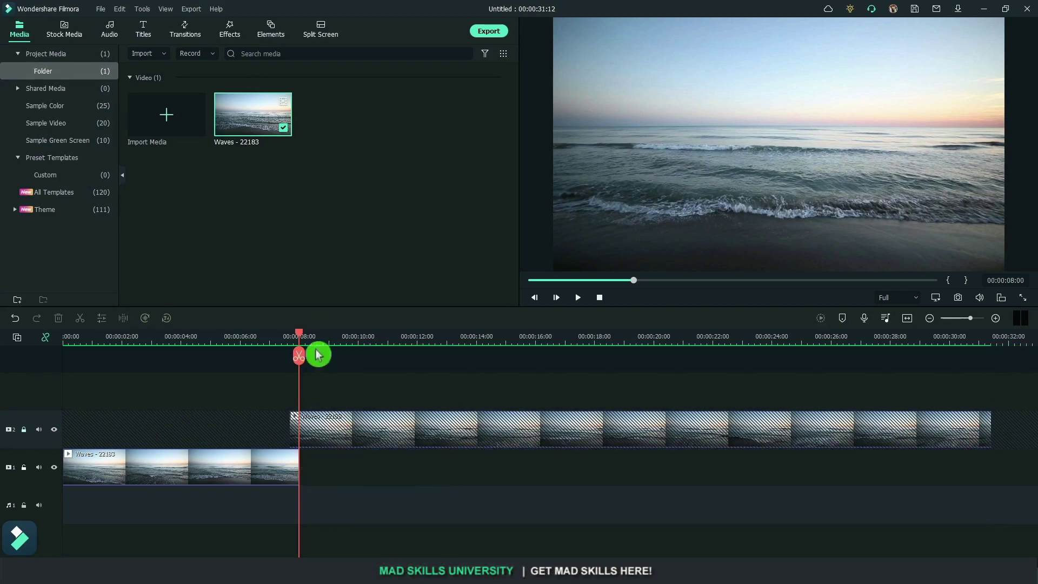
left_click_drag(301, 335, 64, 379)
left_click(40, 426)
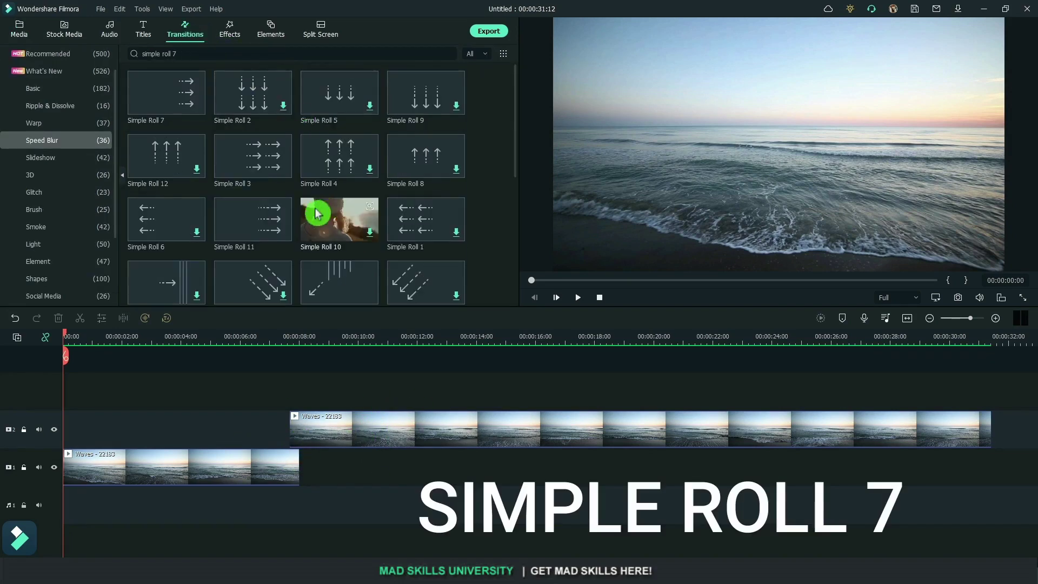
Step: Apply Simple Roll 7 to the upper clip's start, shortened to 1 second
left_click_drag(173, 98, 294, 419)
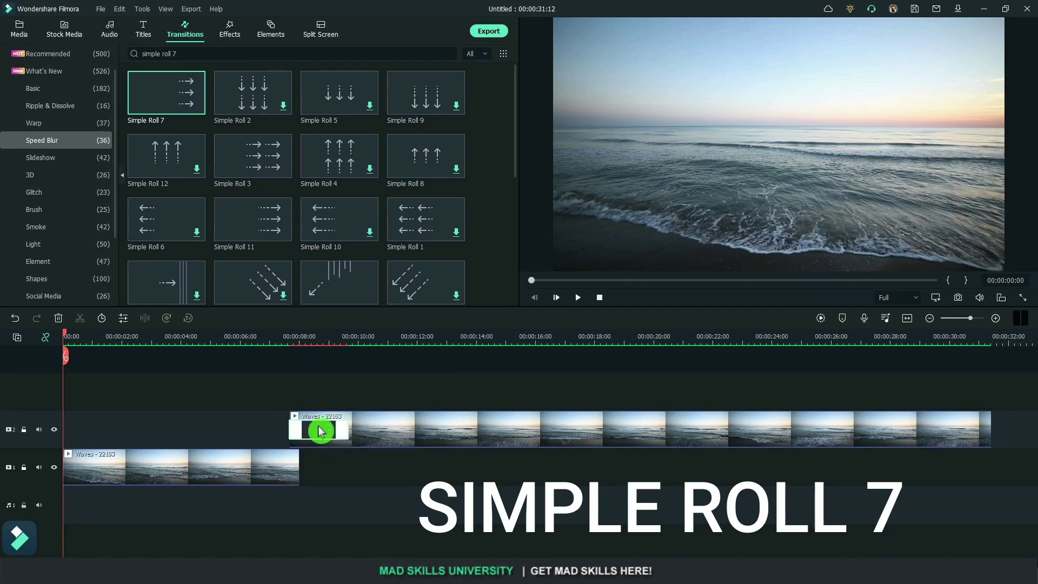
double_click(325, 426)
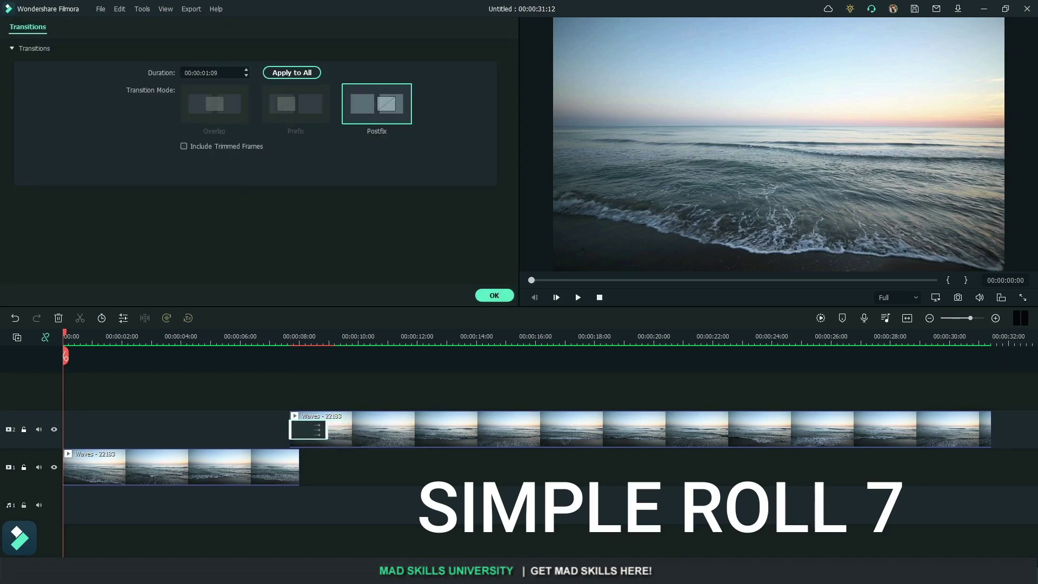
left_click_drag(327, 430, 315, 430)
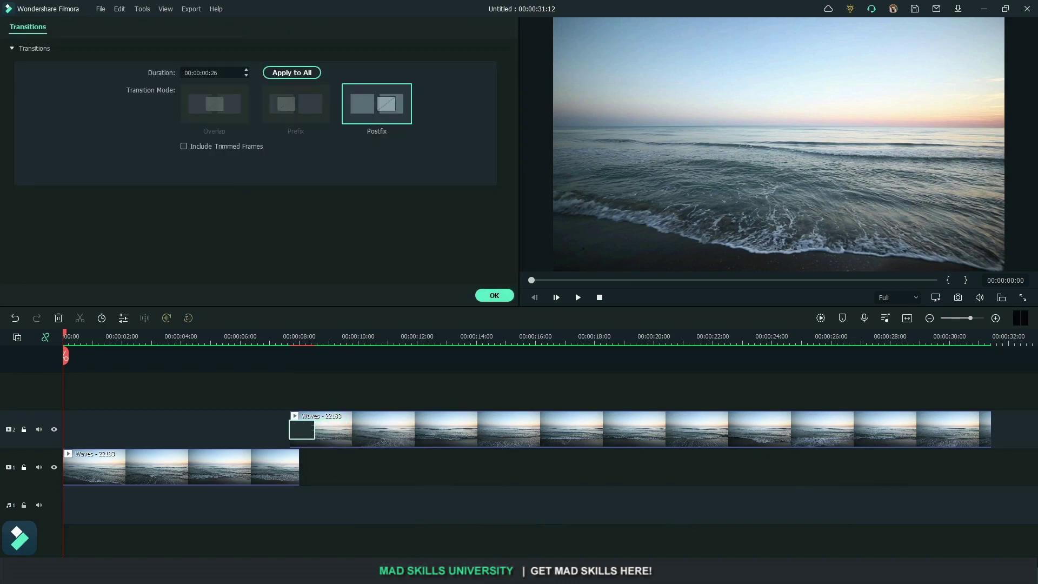
left_click(504, 297)
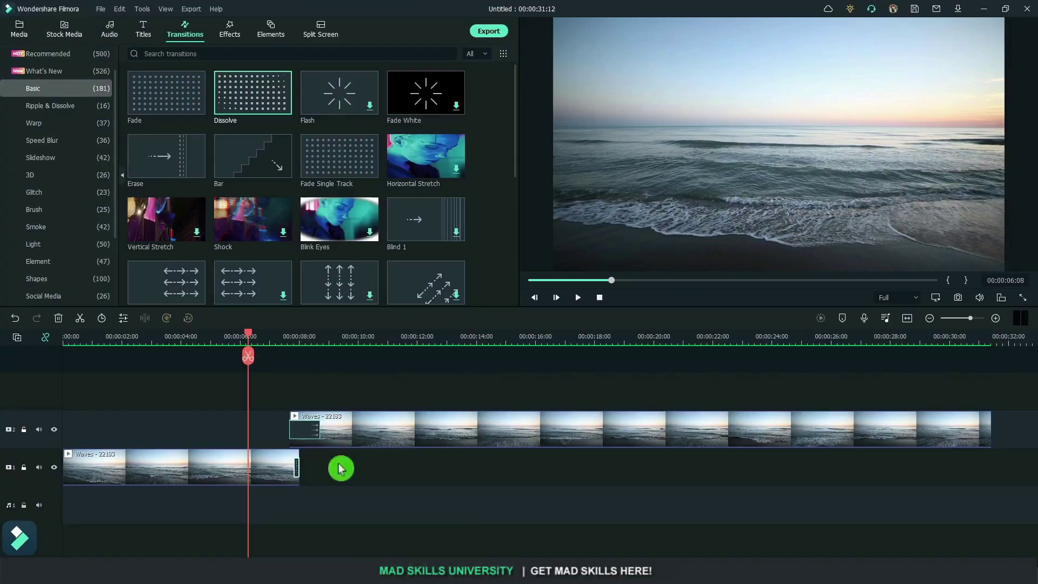
Step: Play back the transition between the two Waves clips from about 5 seconds
left_click(275, 352)
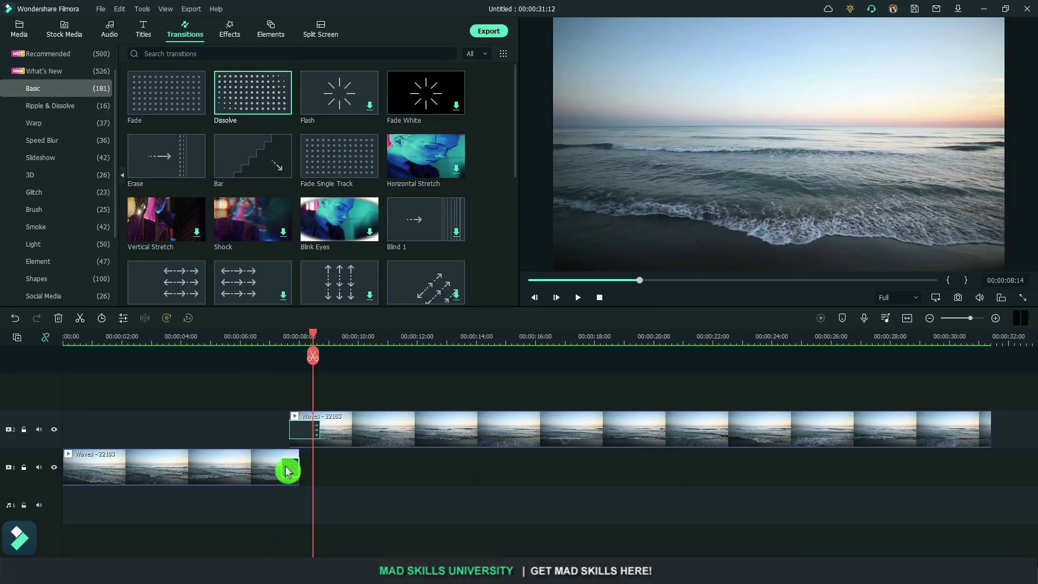
left_click(231, 336)
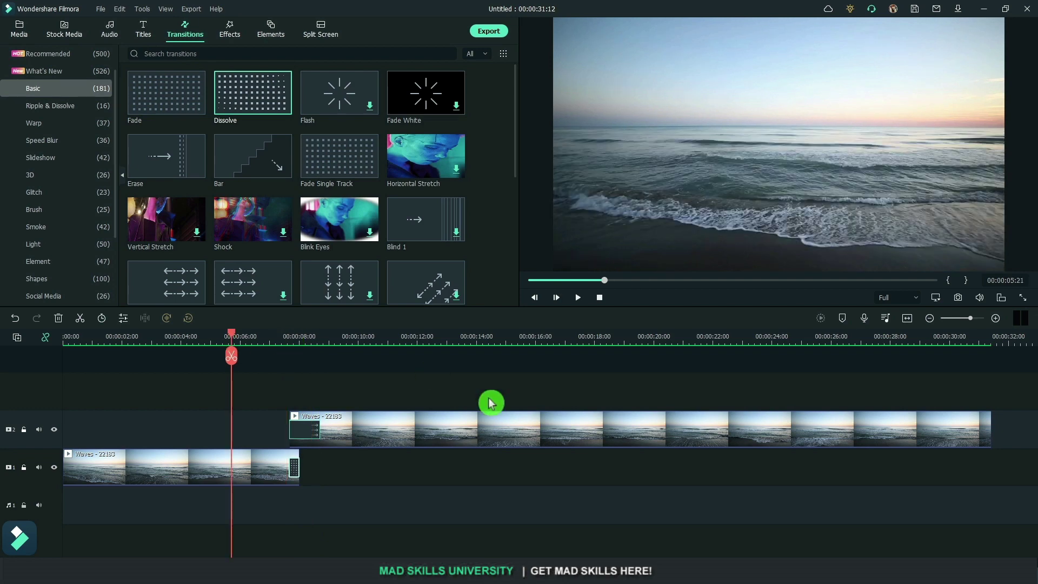
key("space")
key("space")
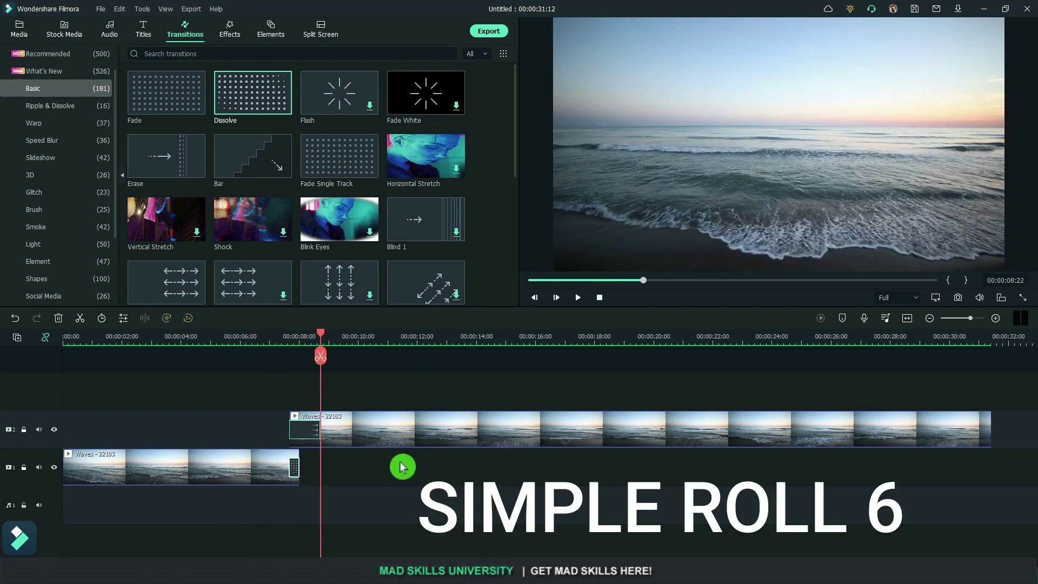
key("Home")
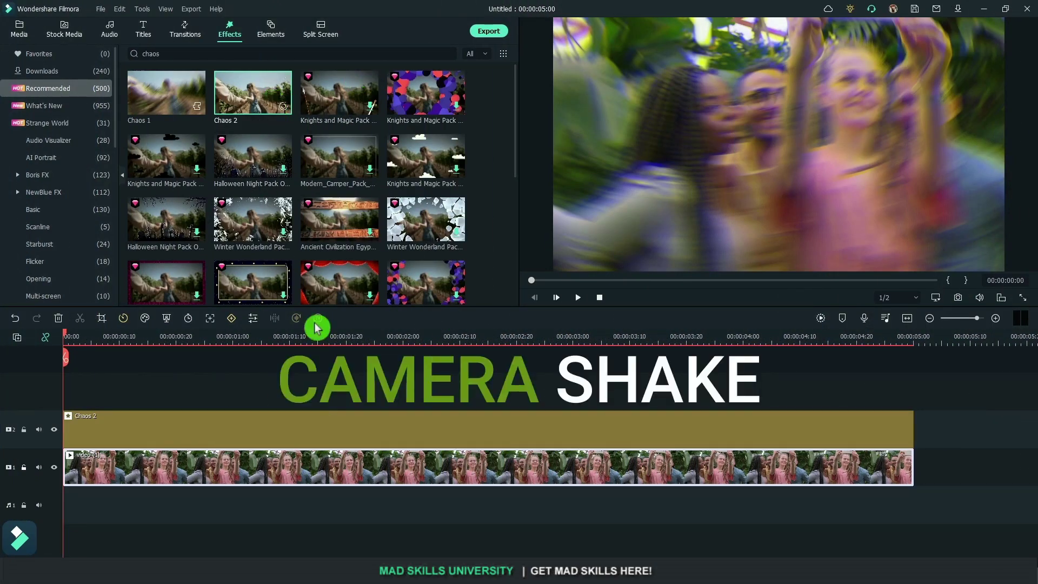
Step: Set the Chaos 2 effect's Frequency to 20 and preview the shake
left_click(332, 436)
double_click(333, 436)
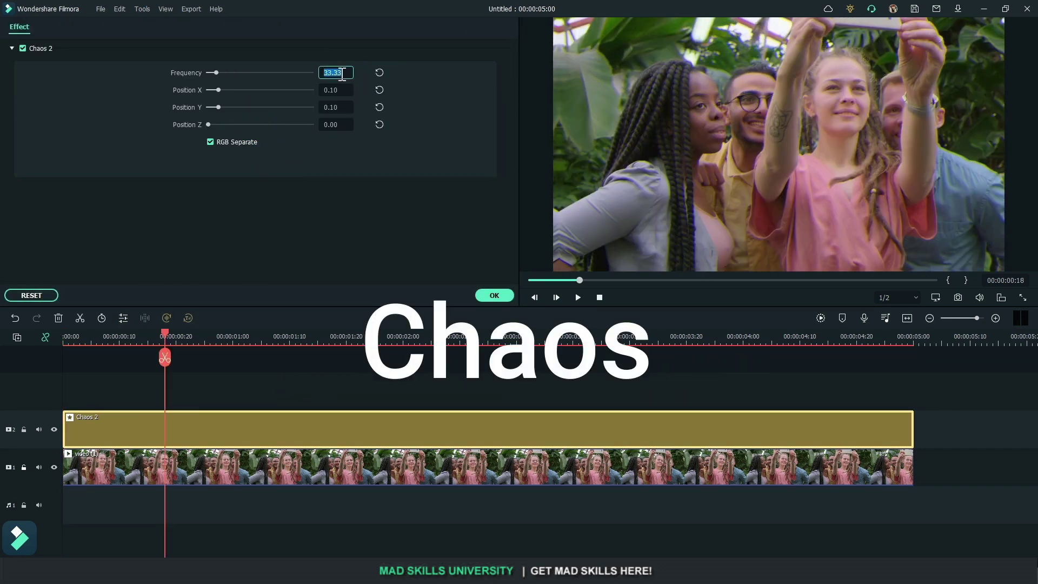
type("20")
key("Return")
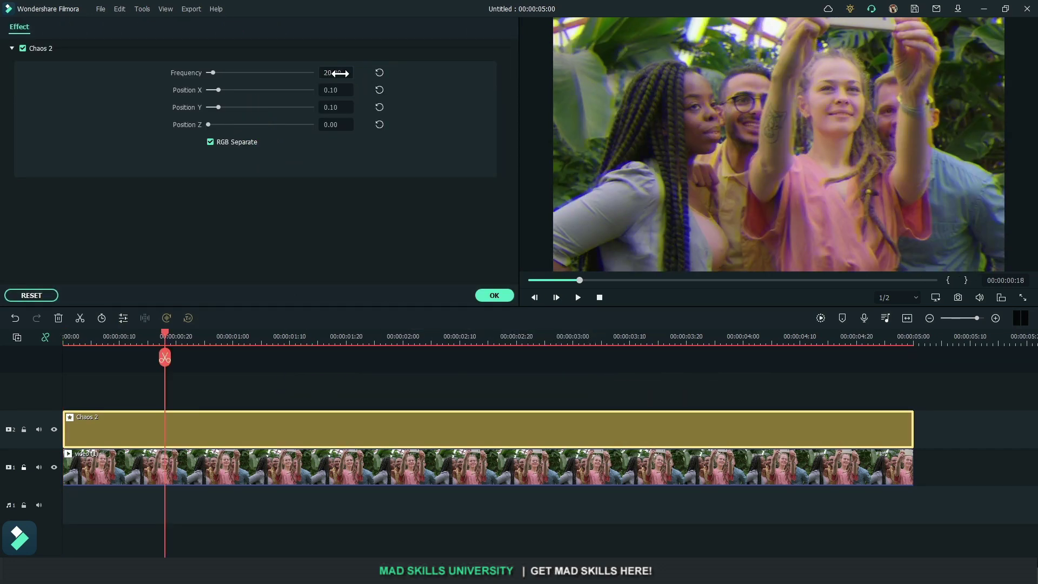
left_click(600, 297)
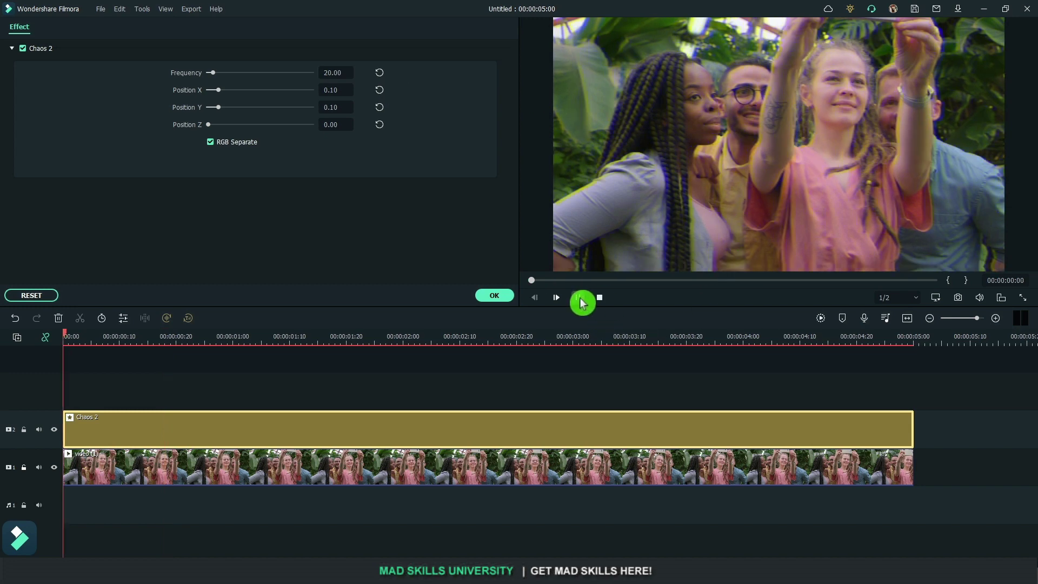
left_click(577, 297)
key("space")
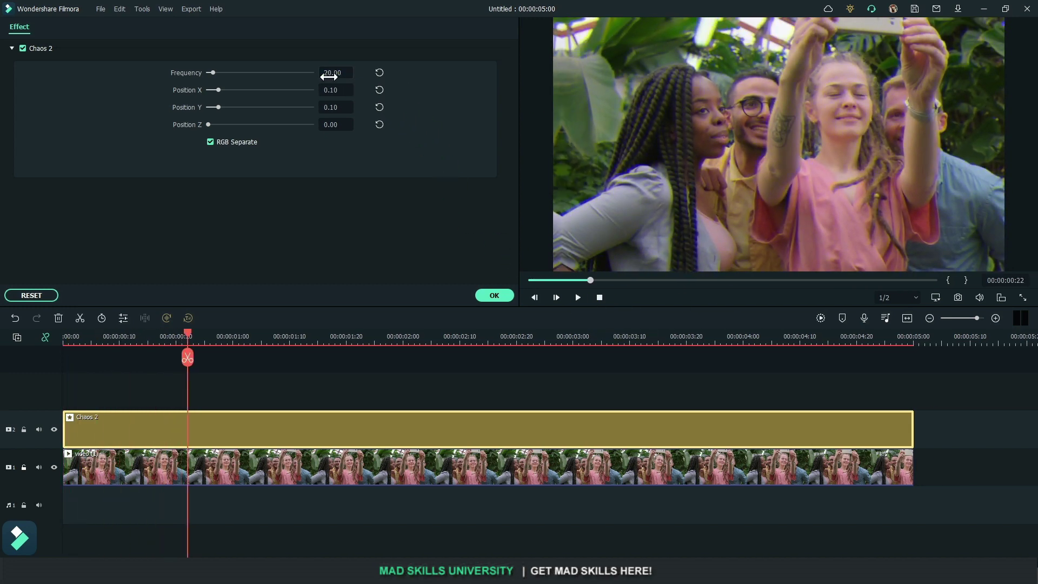
Step: Lower the Chaos 2 Frequency to 10 and preview it again
left_click(331, 73)
type("10")
key("Return")
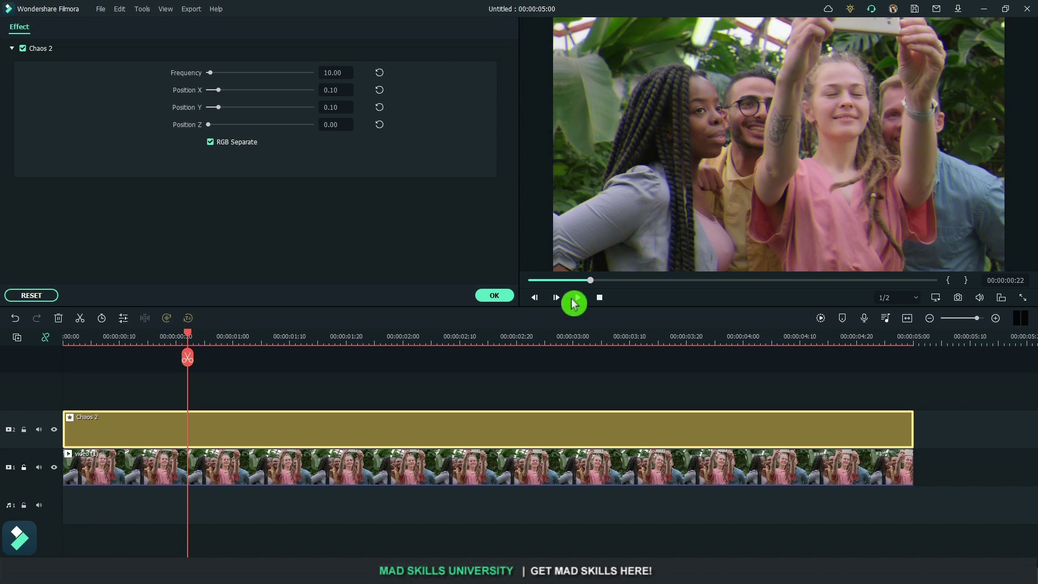
left_click(574, 301)
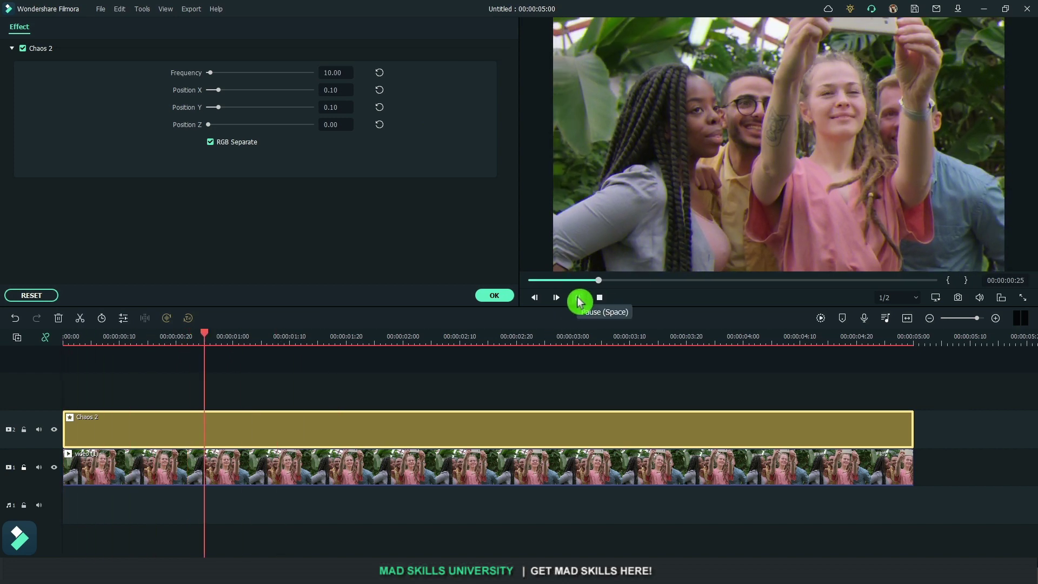
left_click(355, 91)
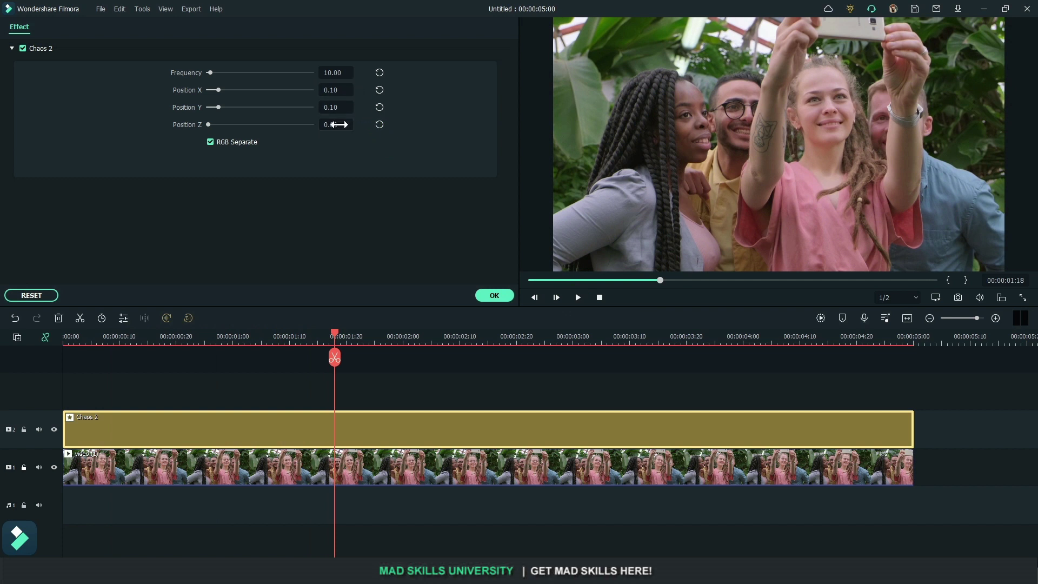
left_click(398, 300)
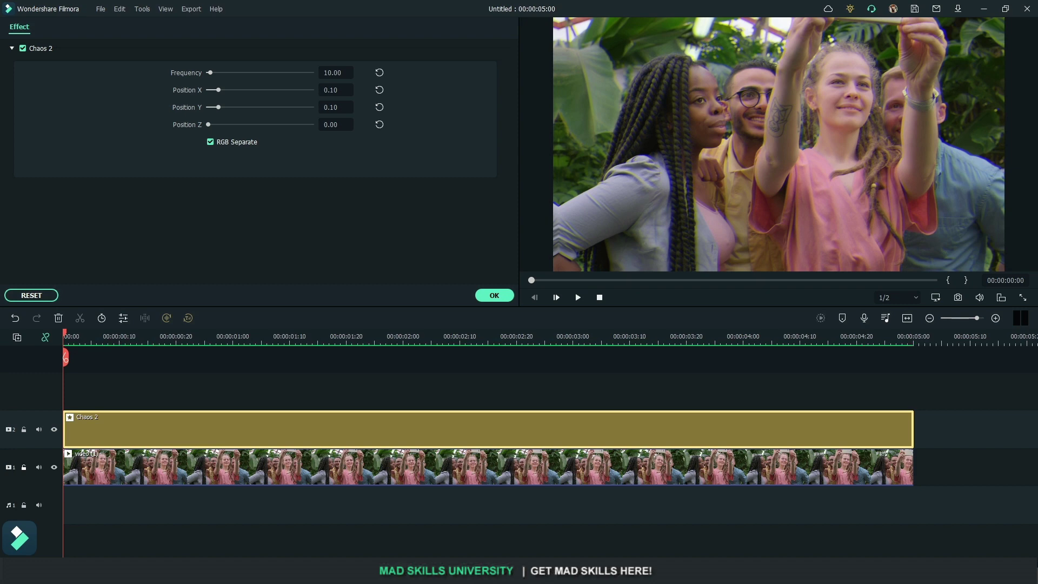
Step: Reopen the Chaos 2 settings and play the preview to watch the glitch
left_click(294, 438)
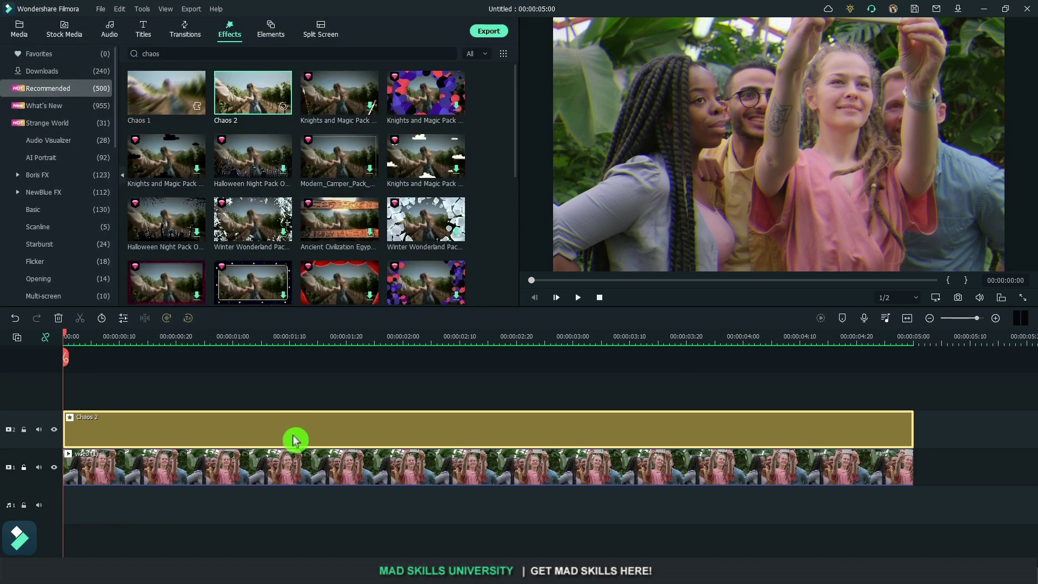
double_click(299, 433)
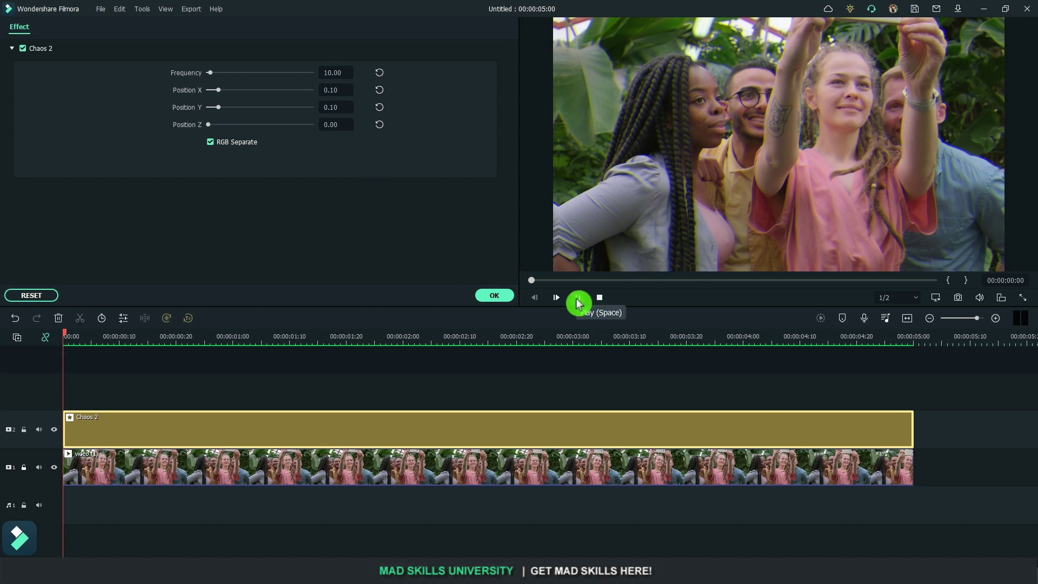
left_click(578, 299)
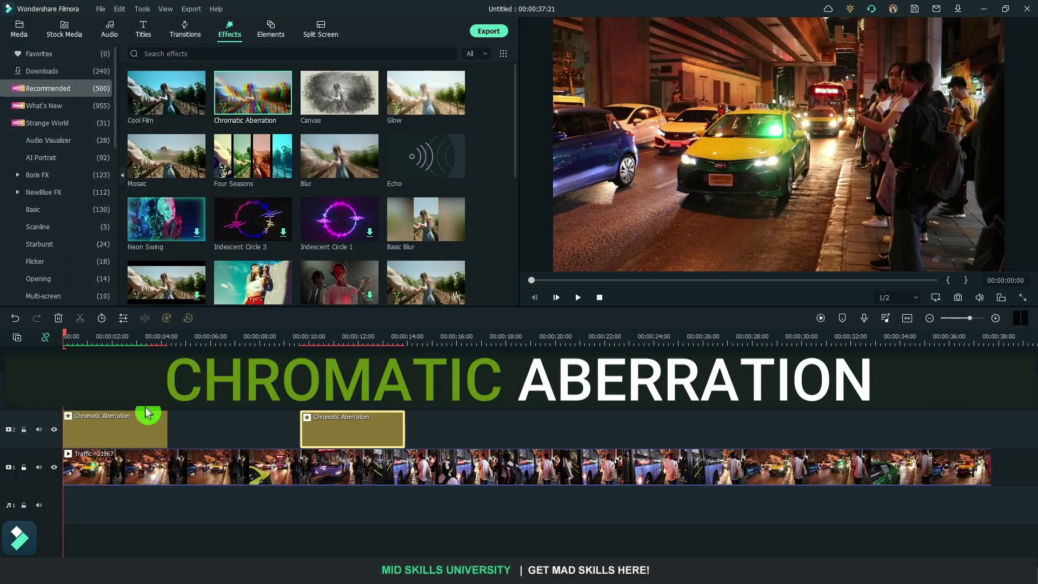
Step: Open the settings of the first Chromatic Aberration effect clip
left_click(120, 433)
double_click(120, 433)
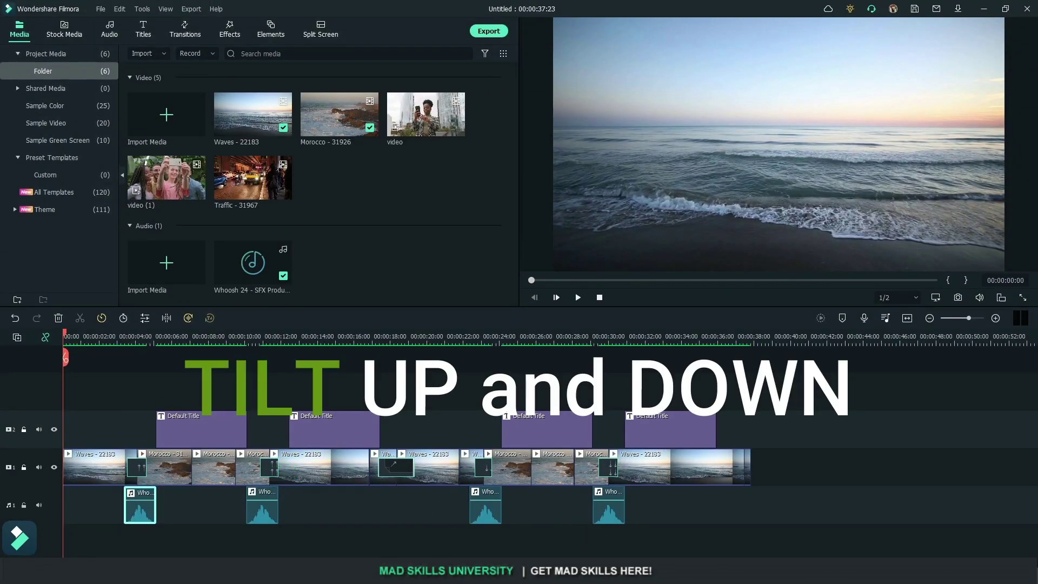
Step: Scrub and play the beach timeline to preview its tilt transitions
left_click(89, 349)
left_click_drag(89, 346, 14, 371)
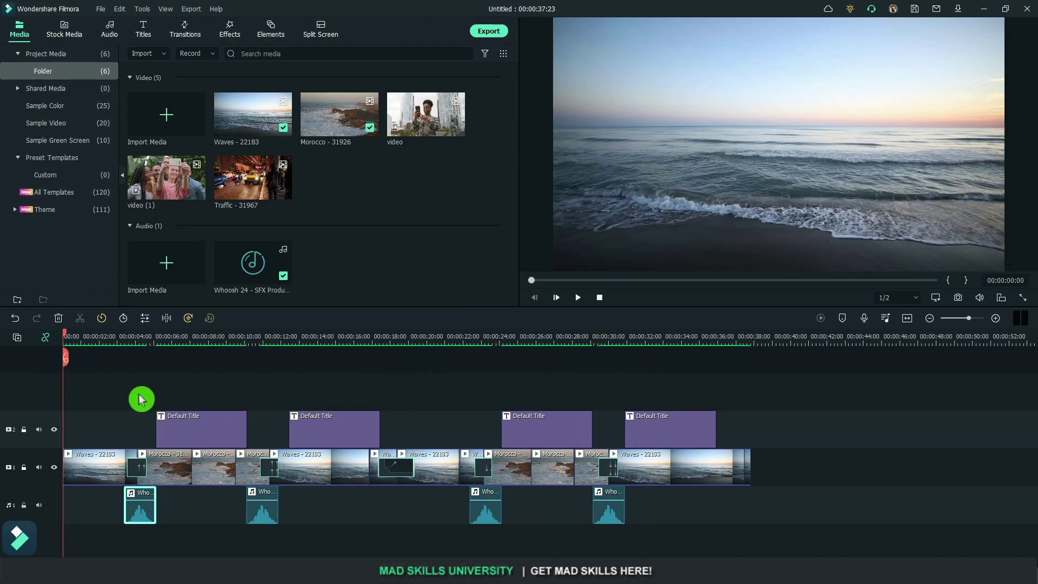
left_click_drag(67, 338, 625, 342)
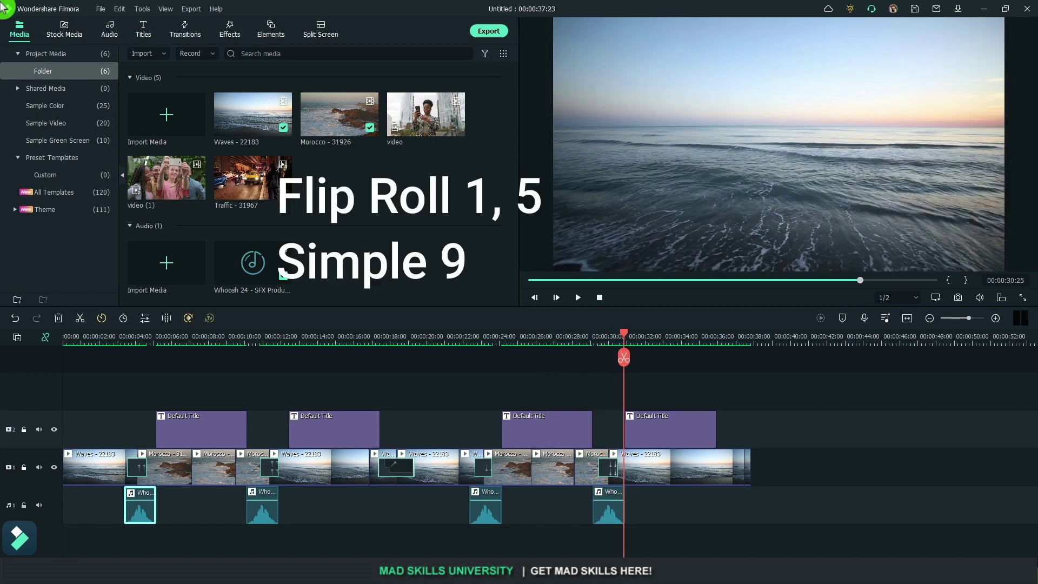
left_click(600, 301)
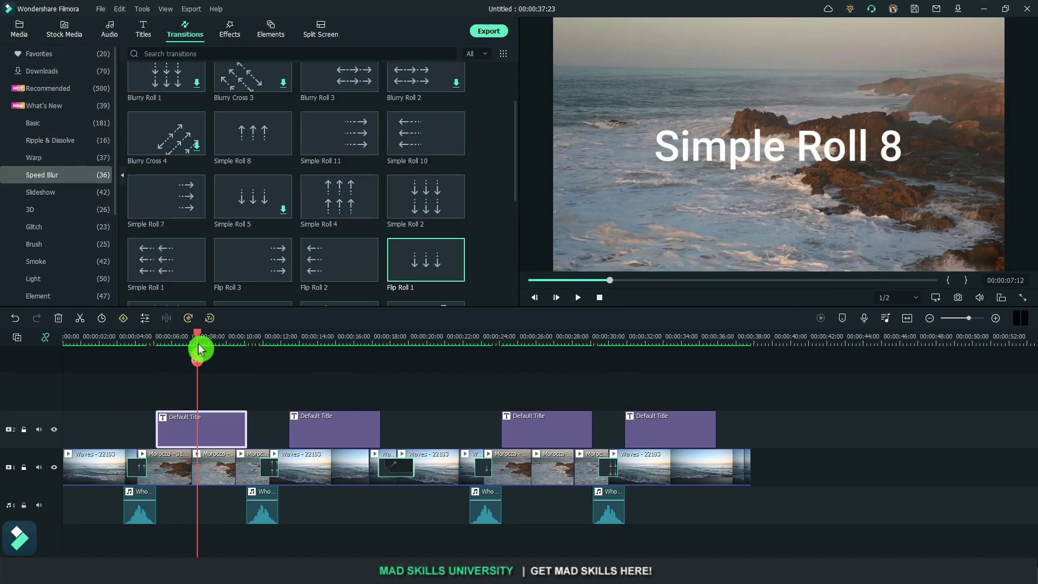
left_click_drag(199, 350, 714, 359)
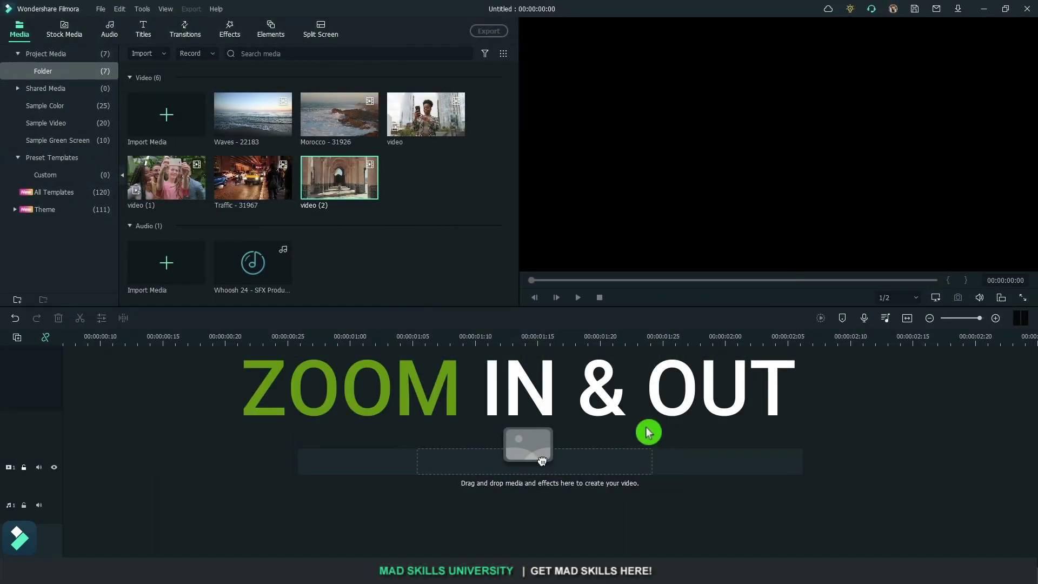
Step: Add video (2) to the start of the timeline and select it
left_click_drag(331, 181, 87, 462)
left_click(601, 306)
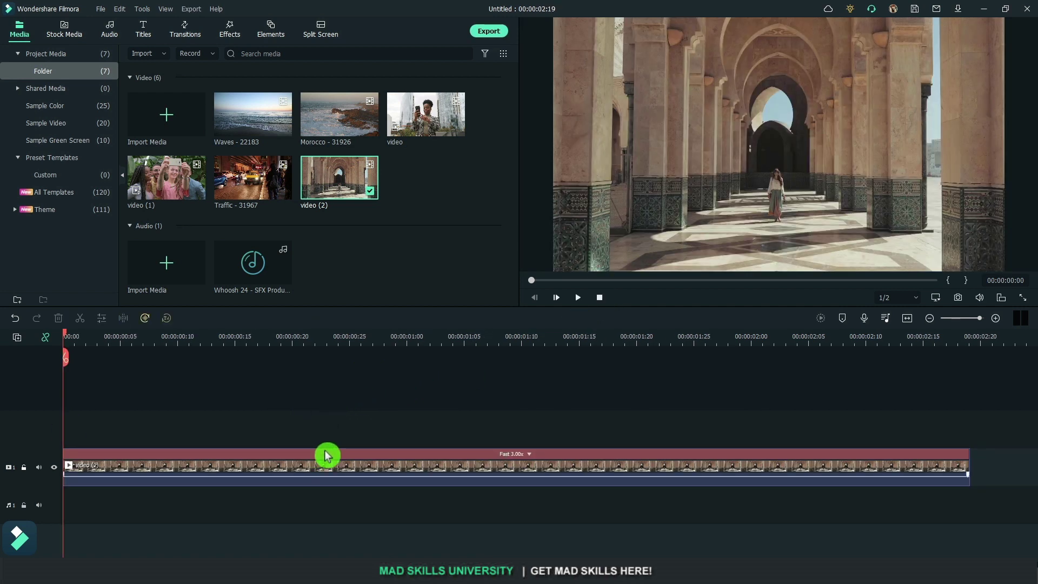
left_click(299, 464)
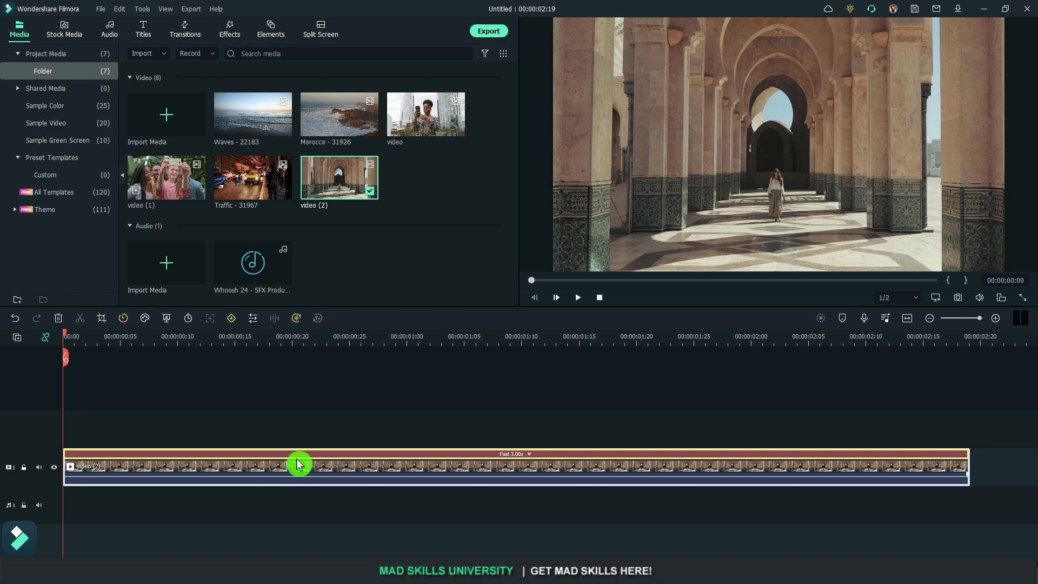
Step: Give it a Pan & Zoom push-in ending on a 960 x 540 frame over the woman
key("alt+c")
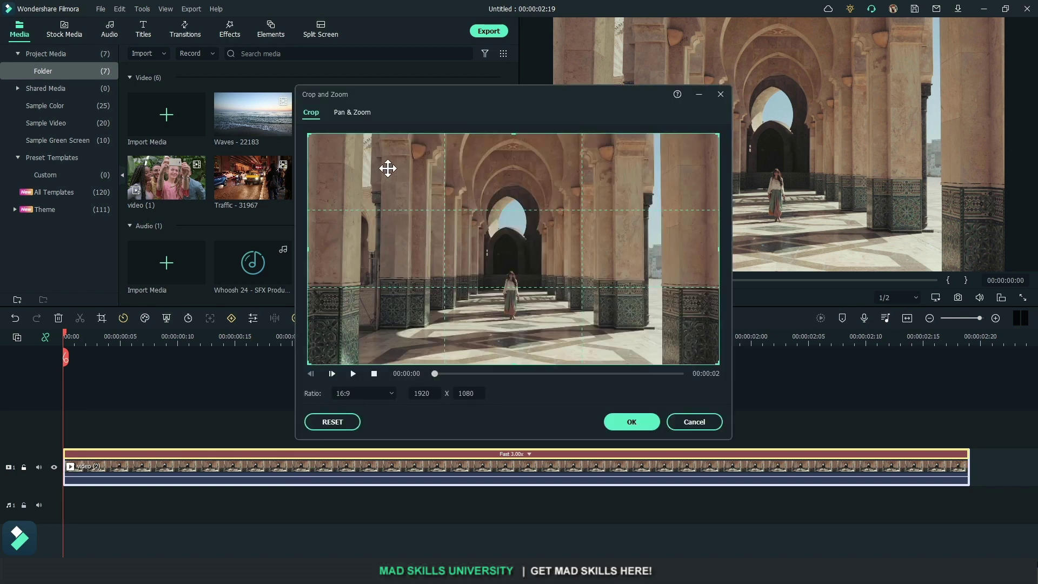
left_click(363, 113)
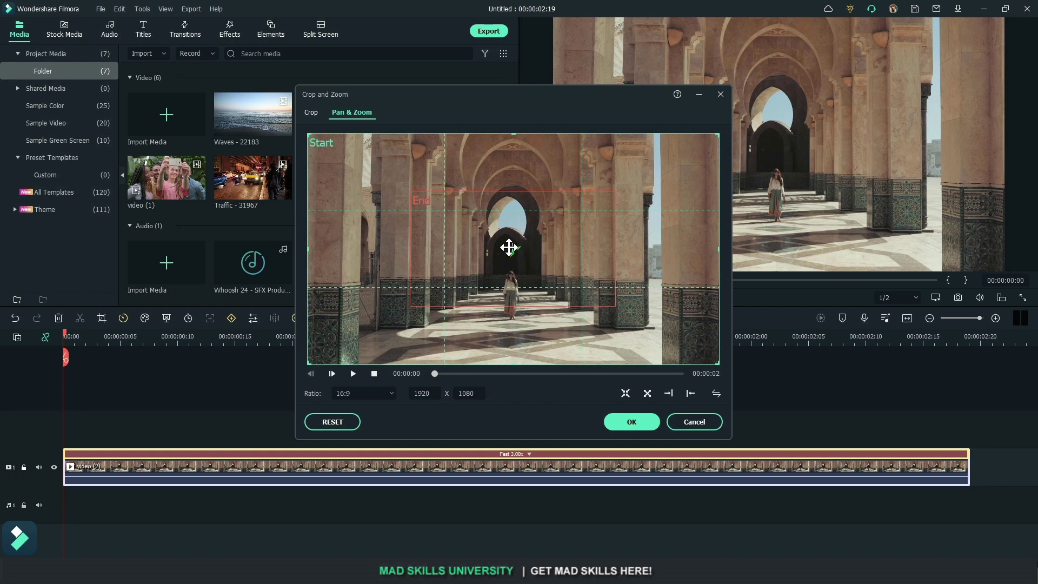
left_click_drag(508, 248, 509, 281)
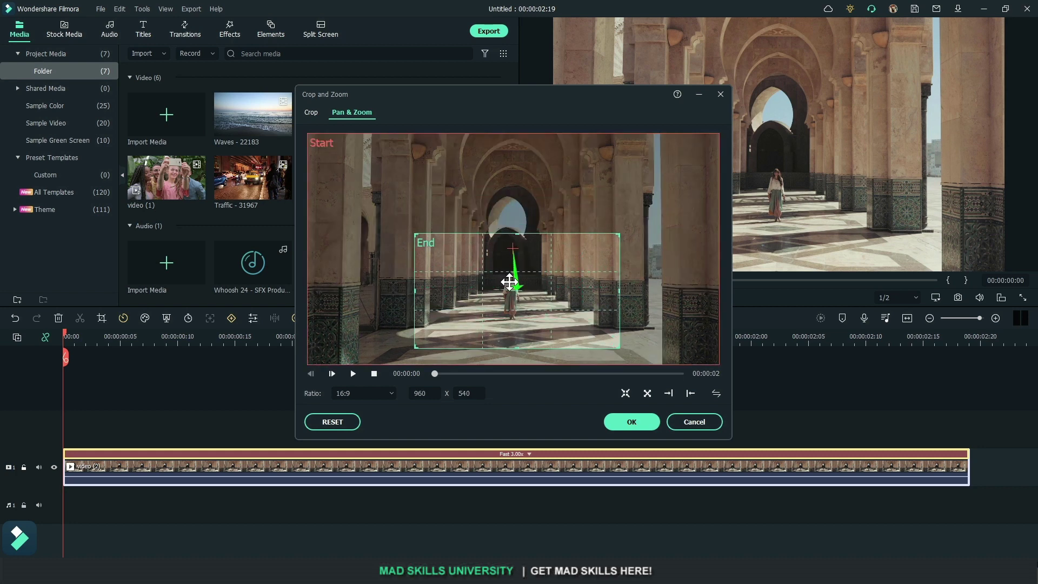
left_click_drag(528, 320, 524, 332)
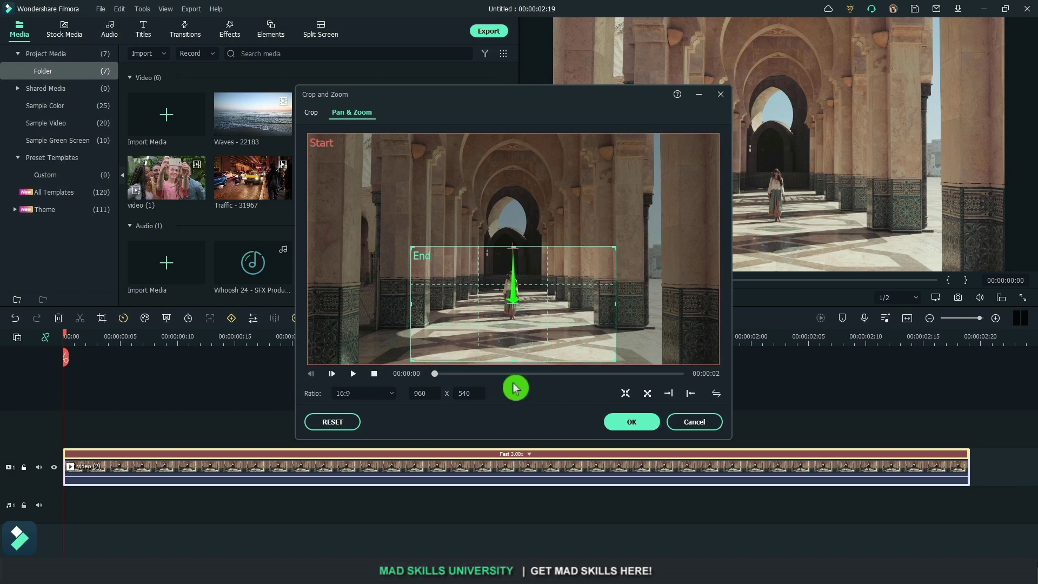
key("Return")
key("space")
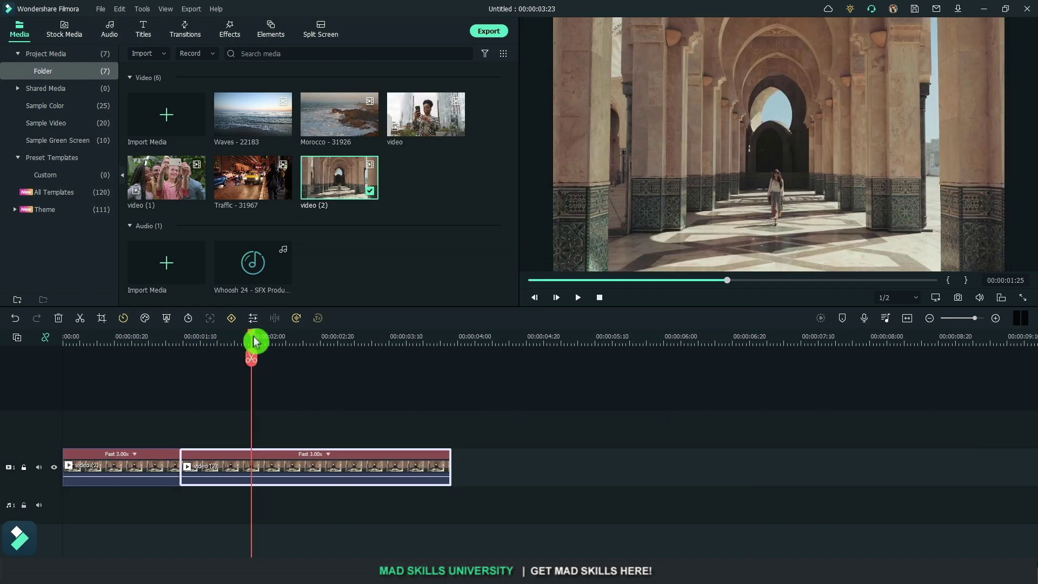
Step: Swap the second clip's Pan & Zoom so it starts on the woman and widens out
key("alt+c")
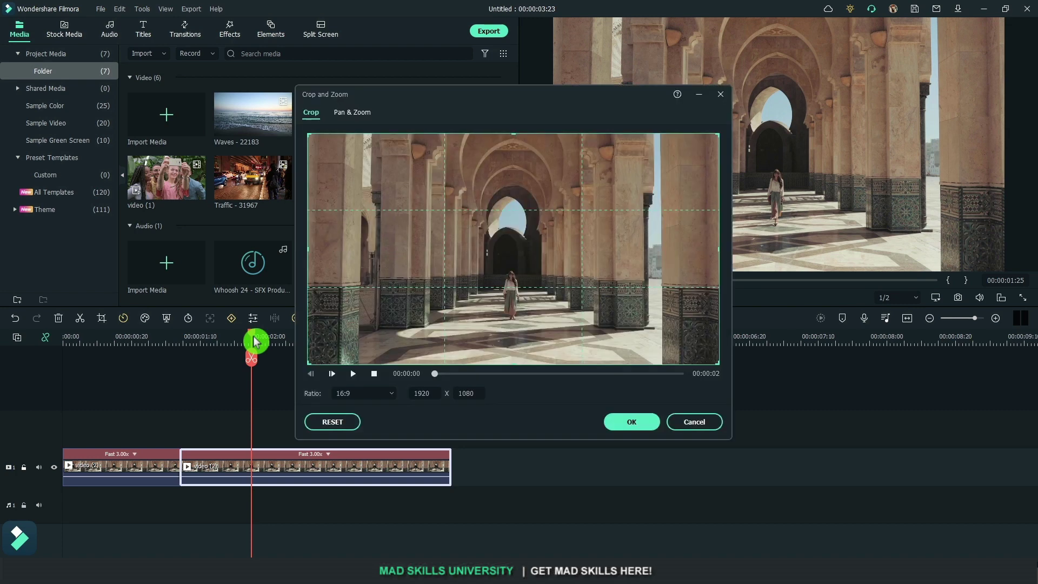
left_click(356, 113)
left_click(649, 395)
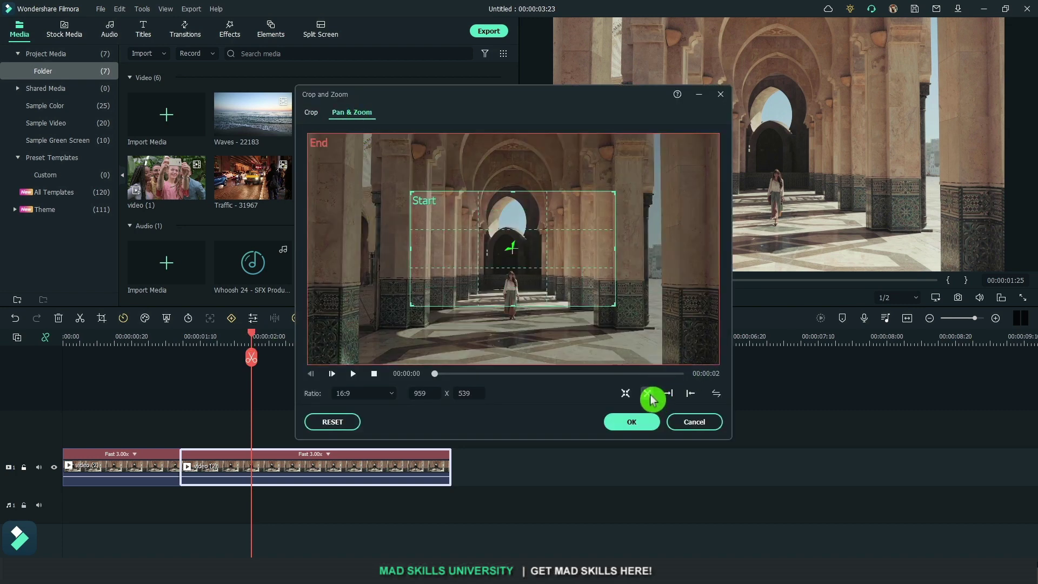
left_click_drag(538, 252, 538, 315)
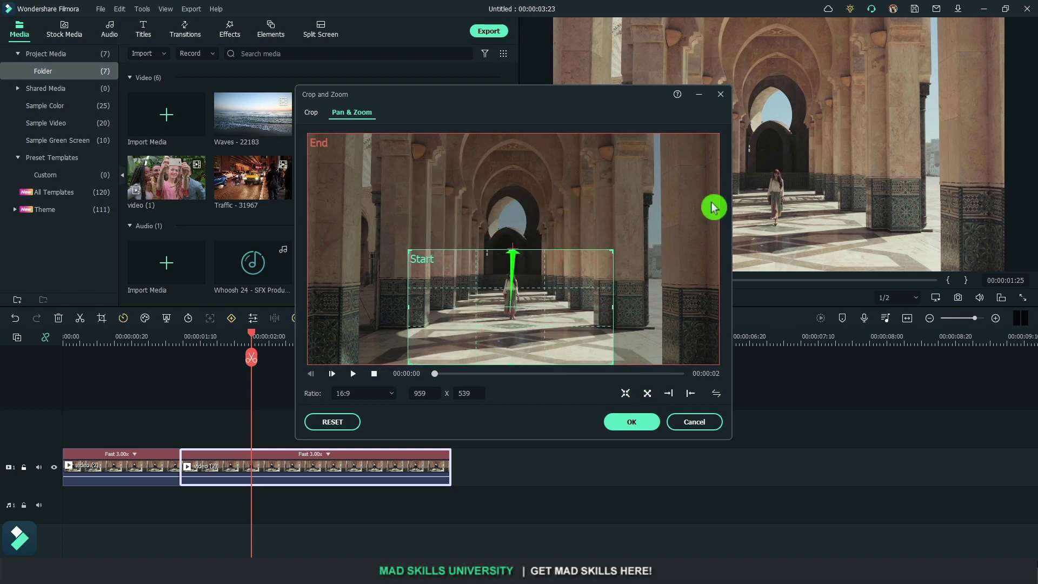
left_click(632, 422)
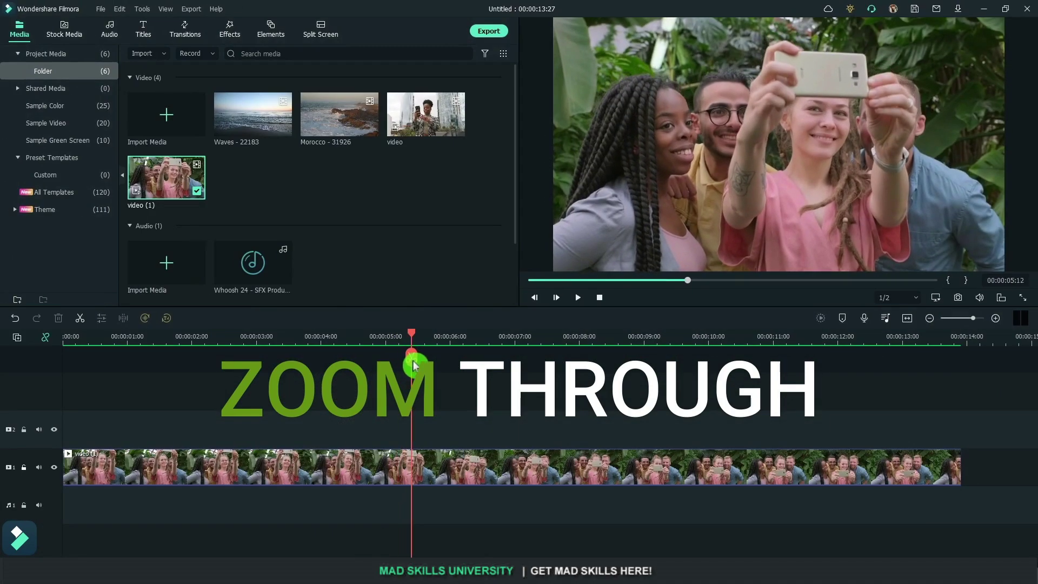
Step: Cut the selfie clip at 5:13 and save a JPG snapshot of that frame
left_click(415, 361)
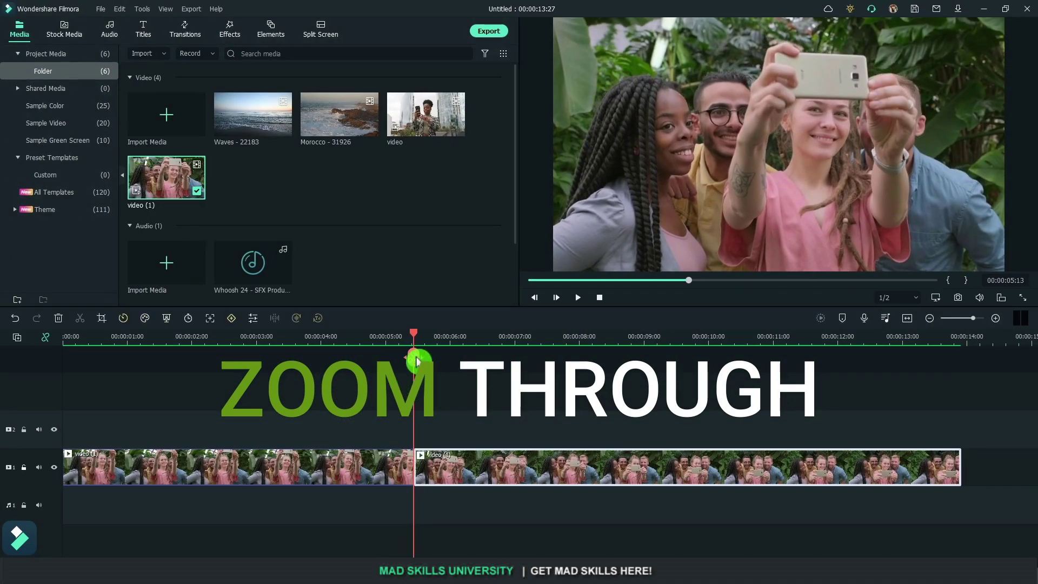
key("Delete")
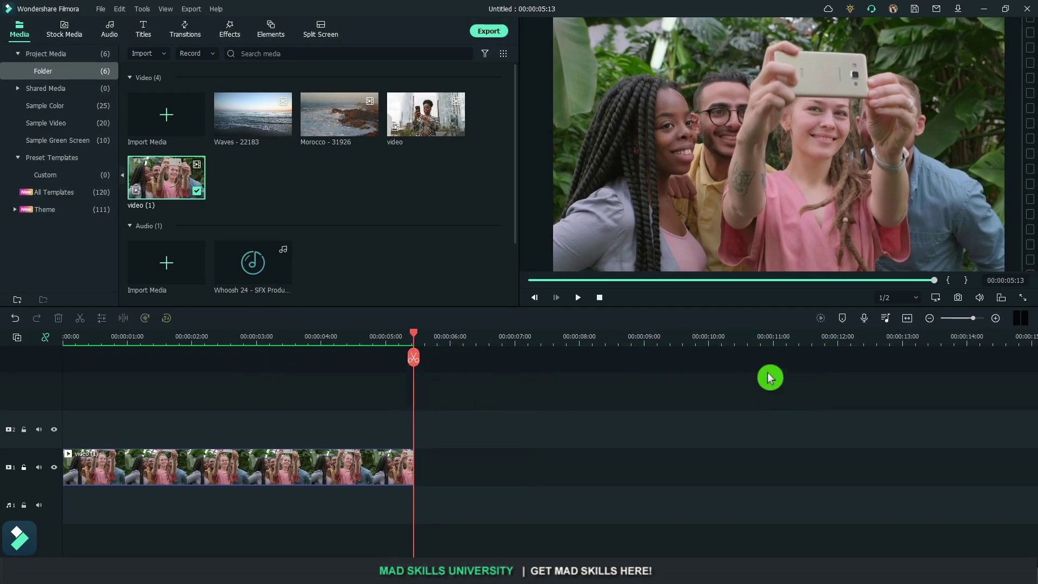
left_click(962, 301)
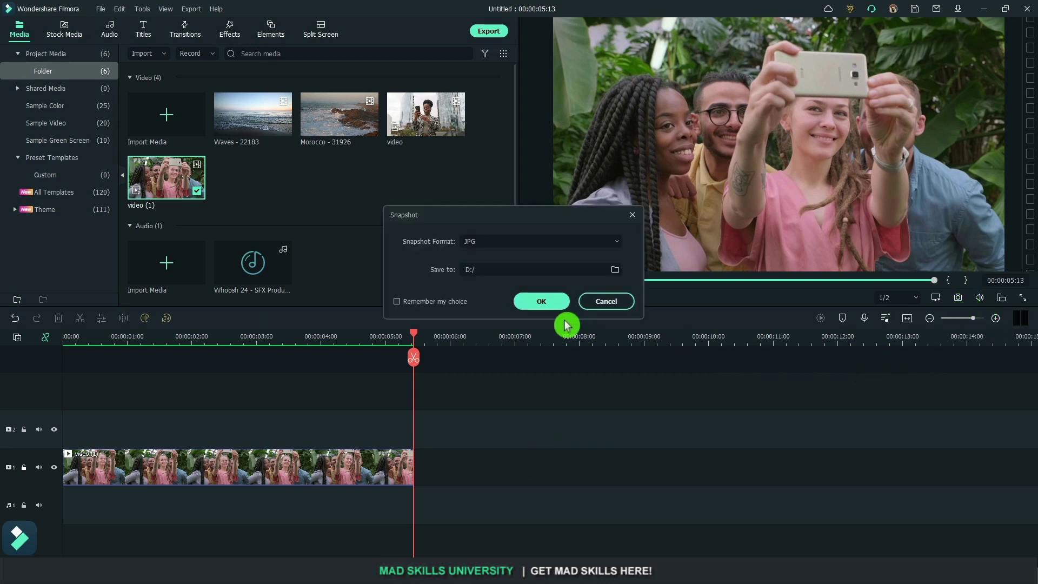
left_click(540, 301)
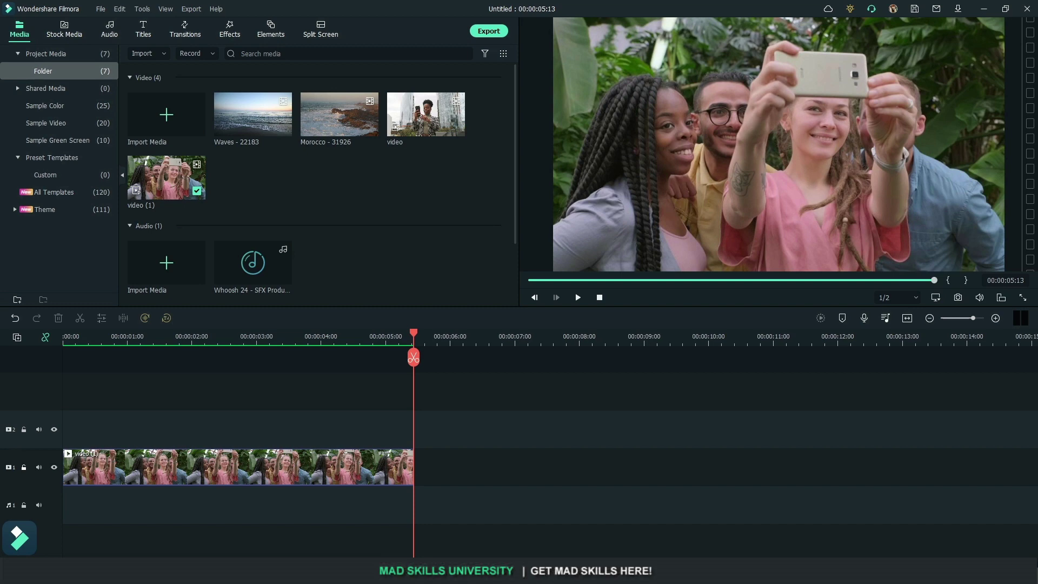
Step: Add Snapshot_1 after the selfie clip and trim it to end at 8:15
left_click_drag(2, 266, 454, 478)
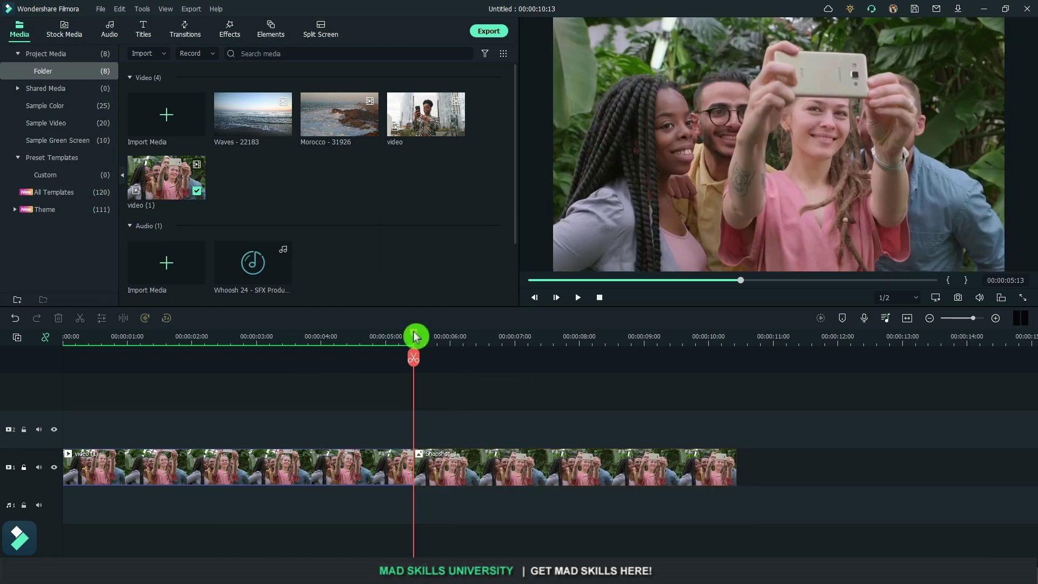
left_click_drag(416, 337, 614, 356)
left_click(615, 362)
left_click(660, 466)
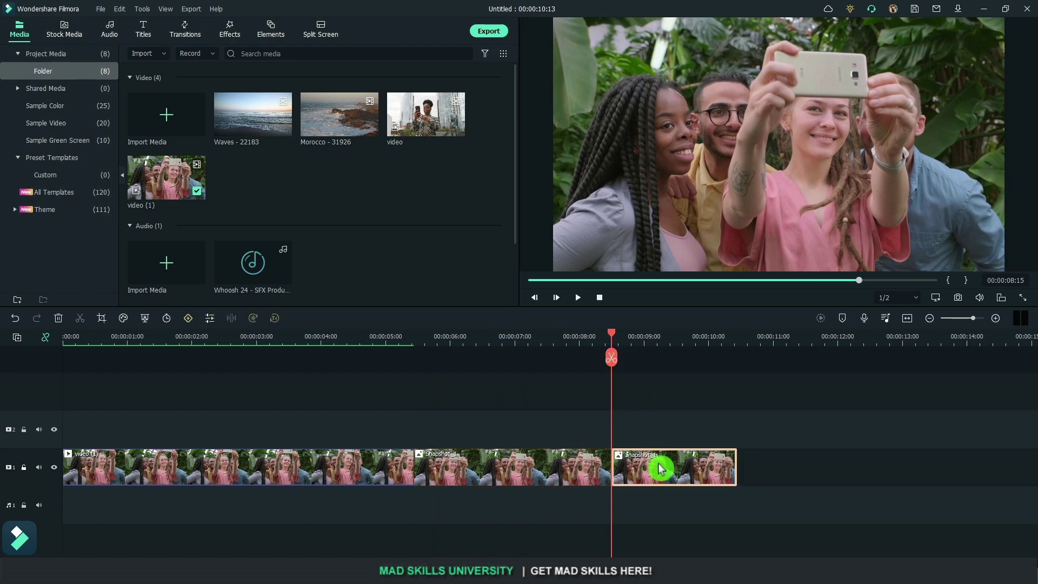
key("Delete")
left_click(545, 486)
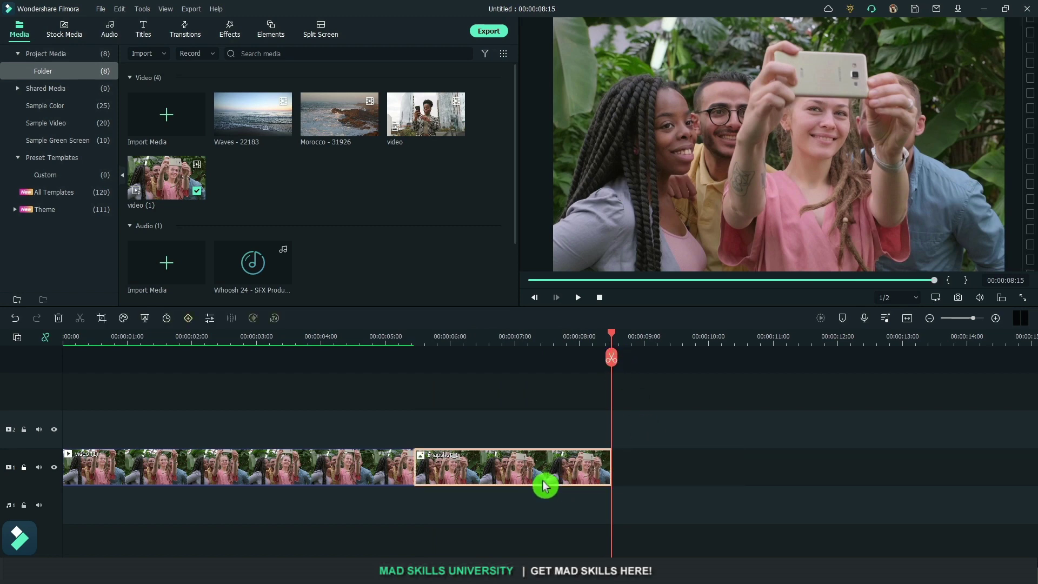
key("alt+c")
Step: Zoom the snapshot into a close-up of the woman's face, then add the city video after it
left_click(348, 117)
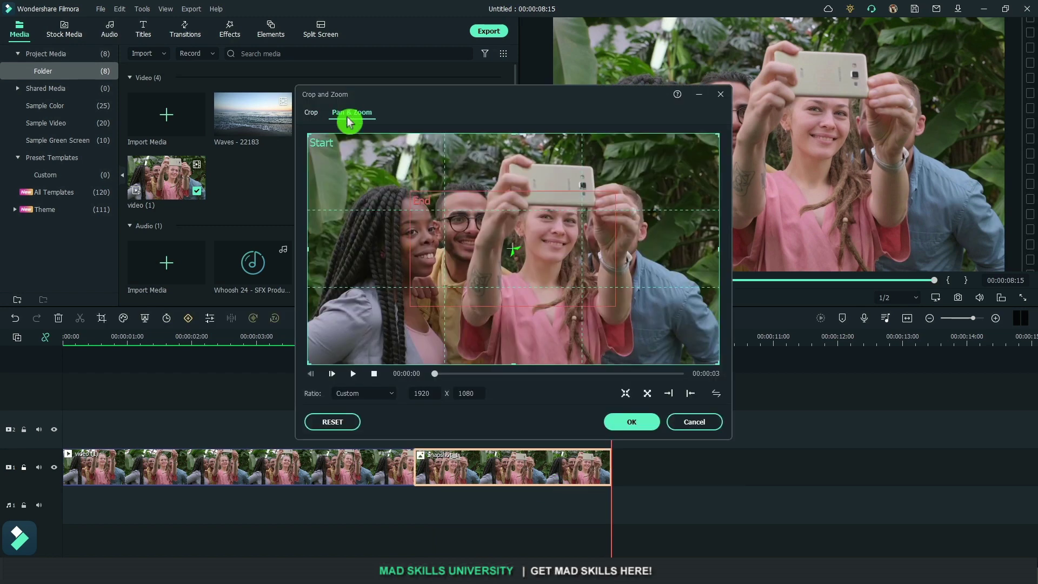
left_click(539, 260)
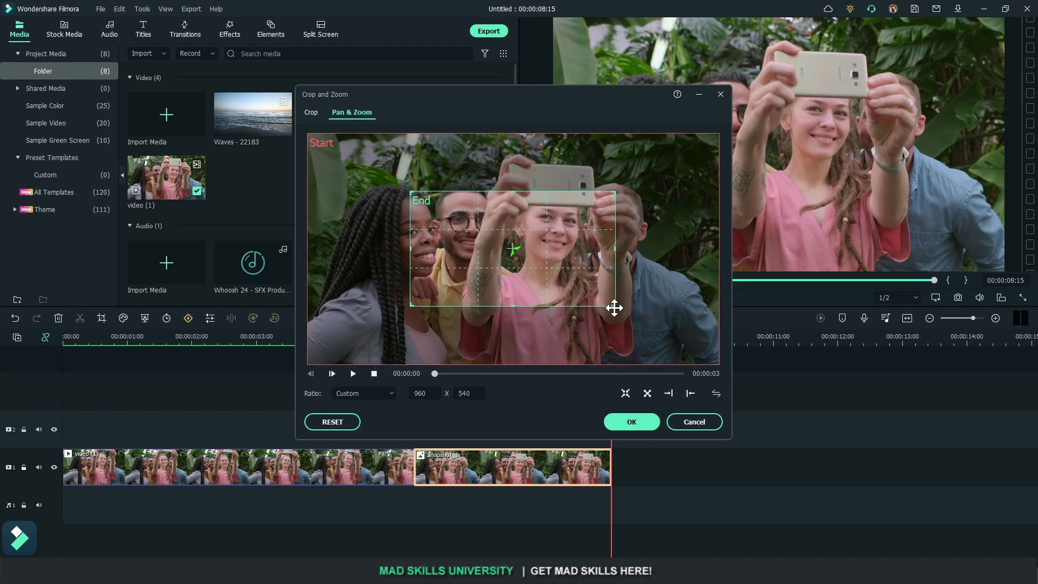
left_click_drag(615, 307, 555, 223)
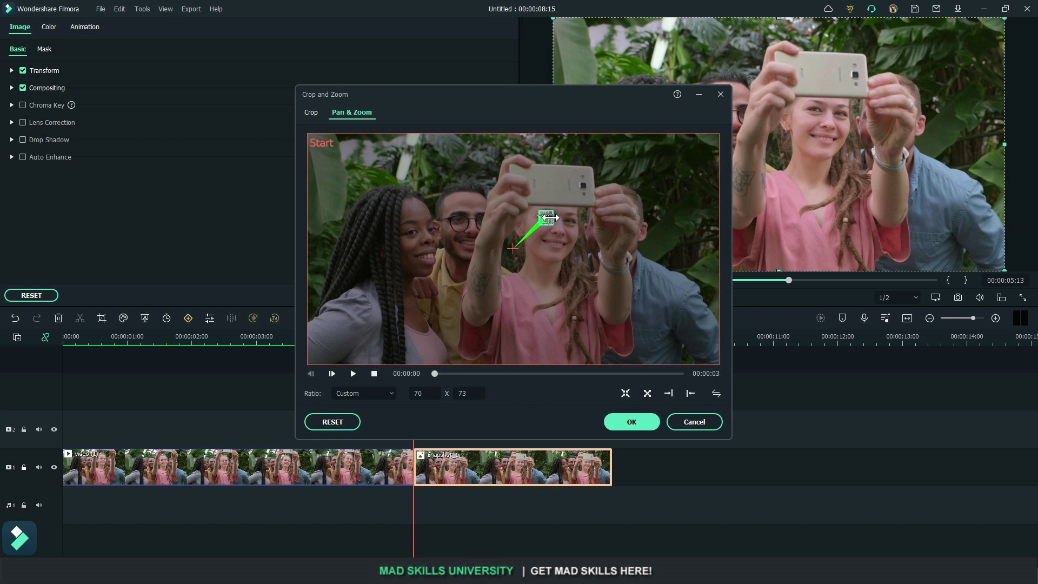
left_click_drag(554, 217, 557, 218)
left_click(632, 422)
left_click_drag(426, 113, 617, 466)
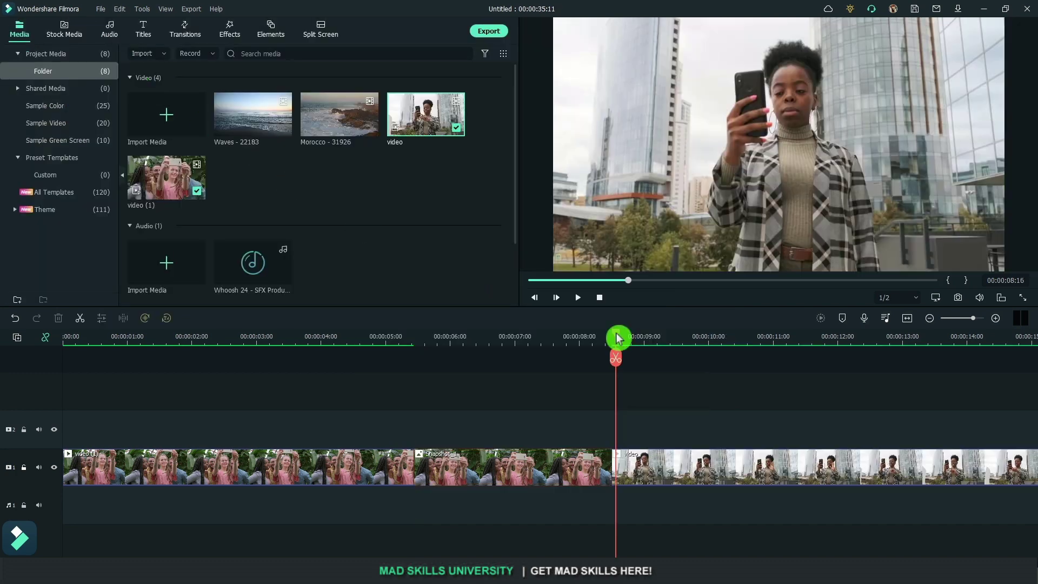
Step: Remove a short sliver from the city clip's start at about 9 seconds
left_click_drag(618, 339, 669, 368)
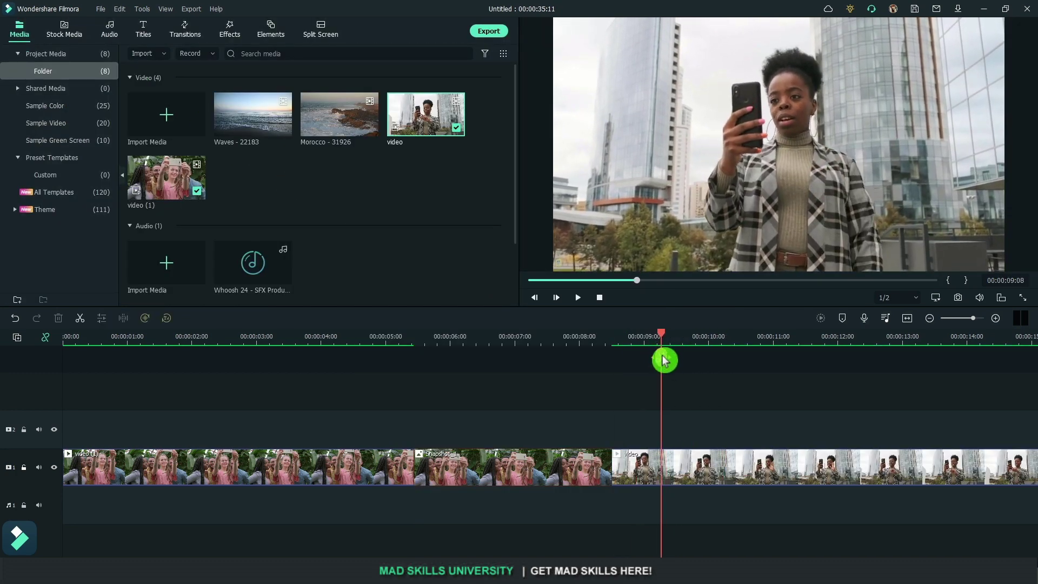
left_click(664, 361)
left_click(631, 481)
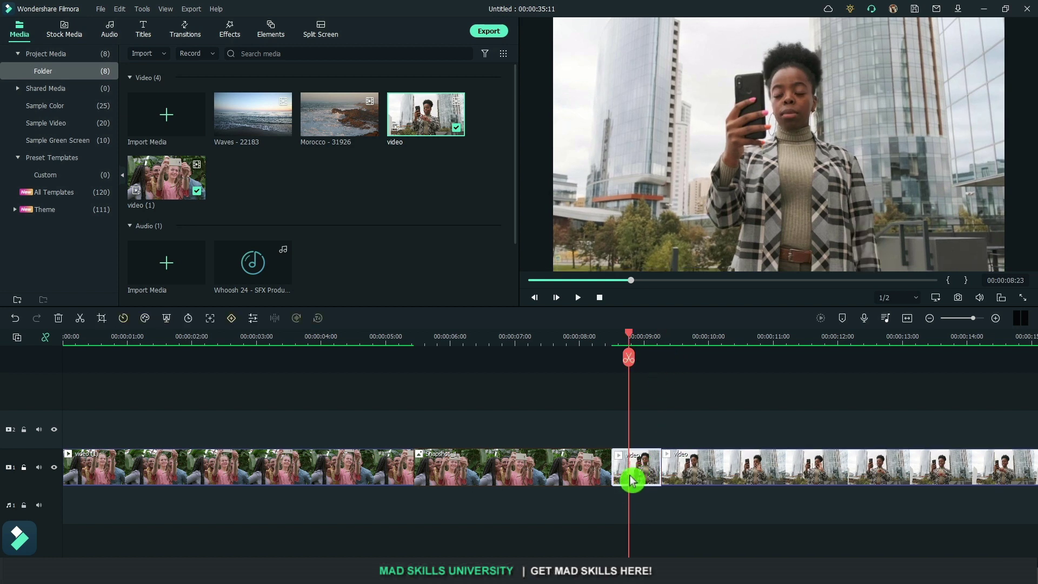
key("Delete")
Step: Split off the opening piece at 09:25 and make it zoom out from a small close-up
left_click_drag(615, 338, 698, 352)
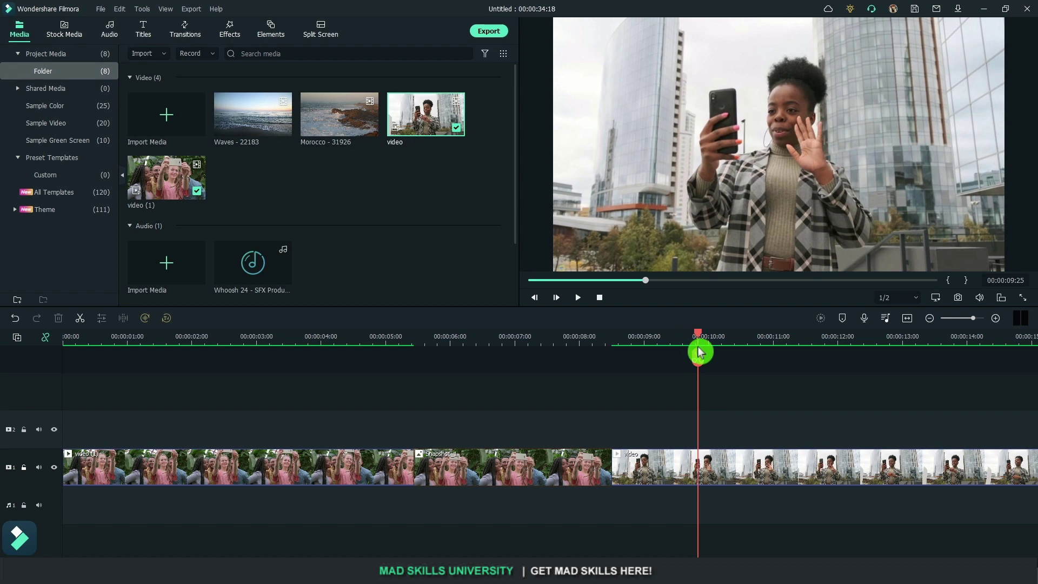
left_click(703, 365)
left_click(649, 477)
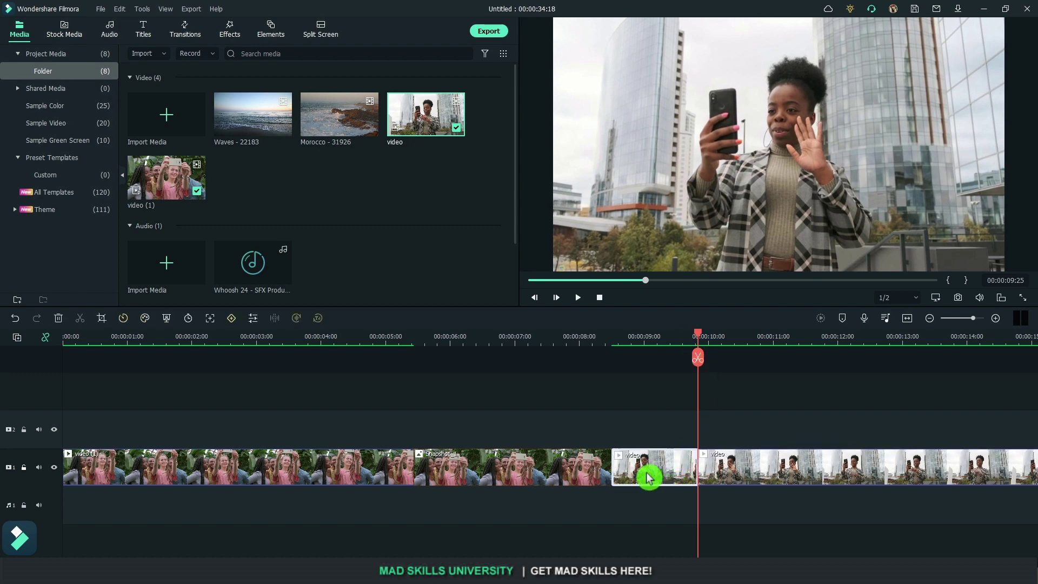
key("alt+c")
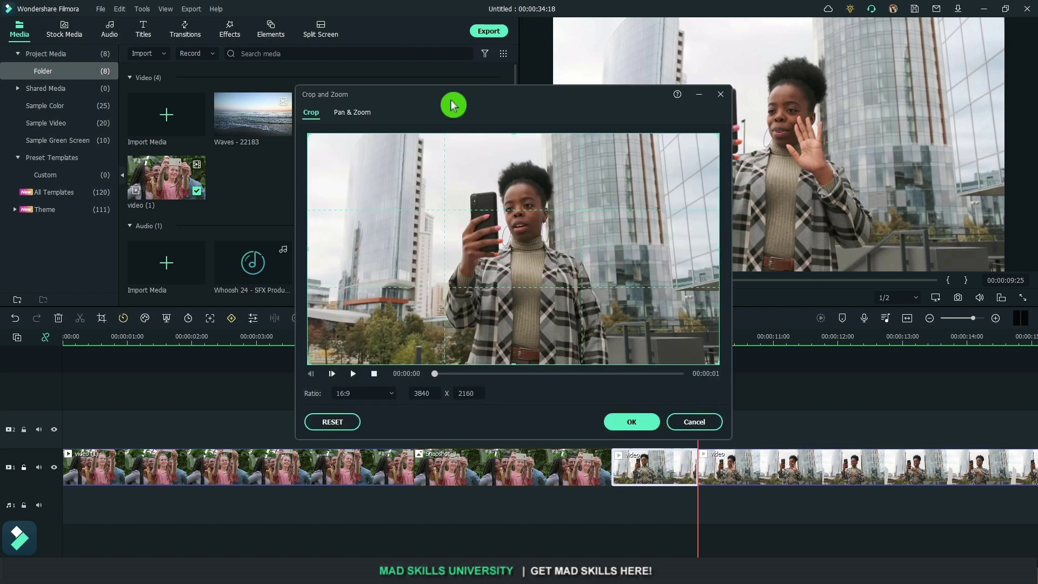
left_click(353, 112)
left_click(647, 398)
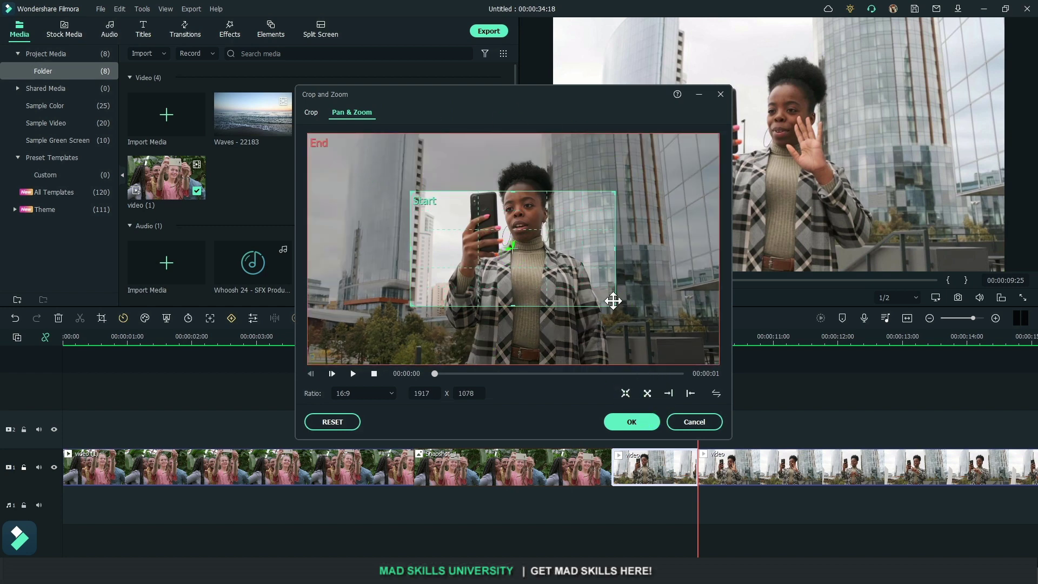
left_click_drag(614, 303, 517, 224)
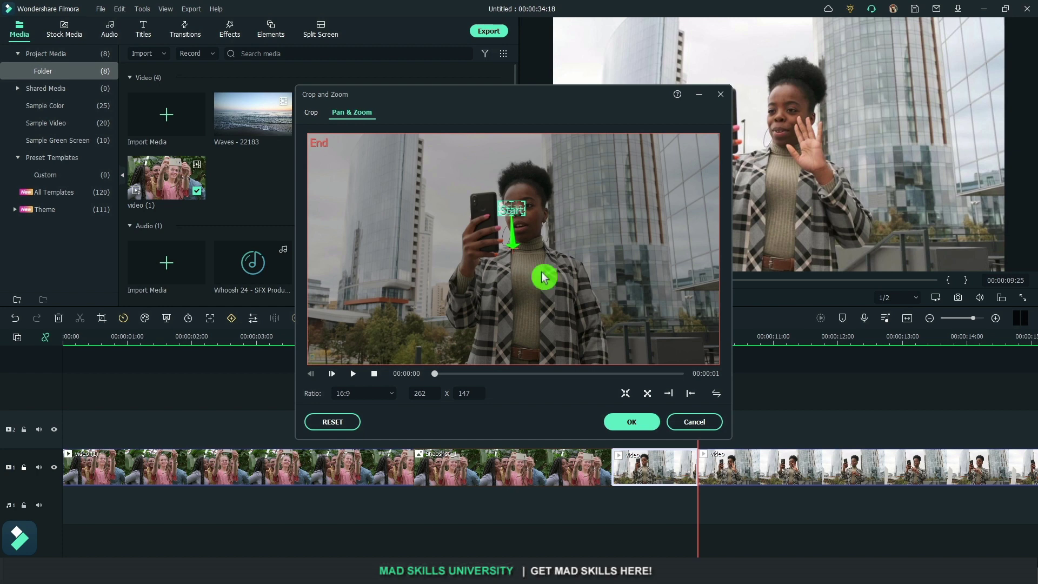
left_click(629, 423)
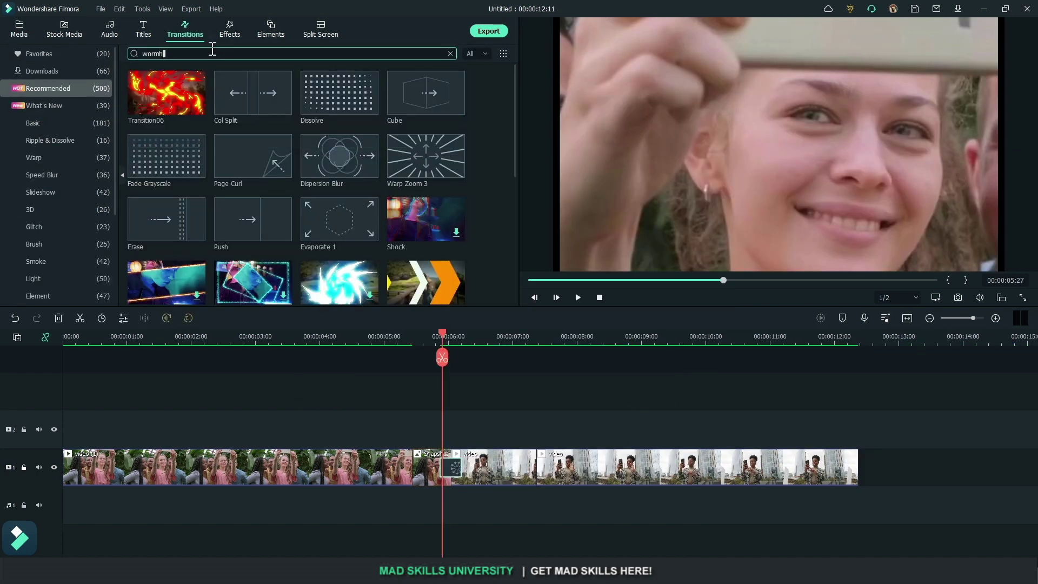
Step: Search transitions for 'wormhole 3' and preview Wormhole_3
type("ole 3")
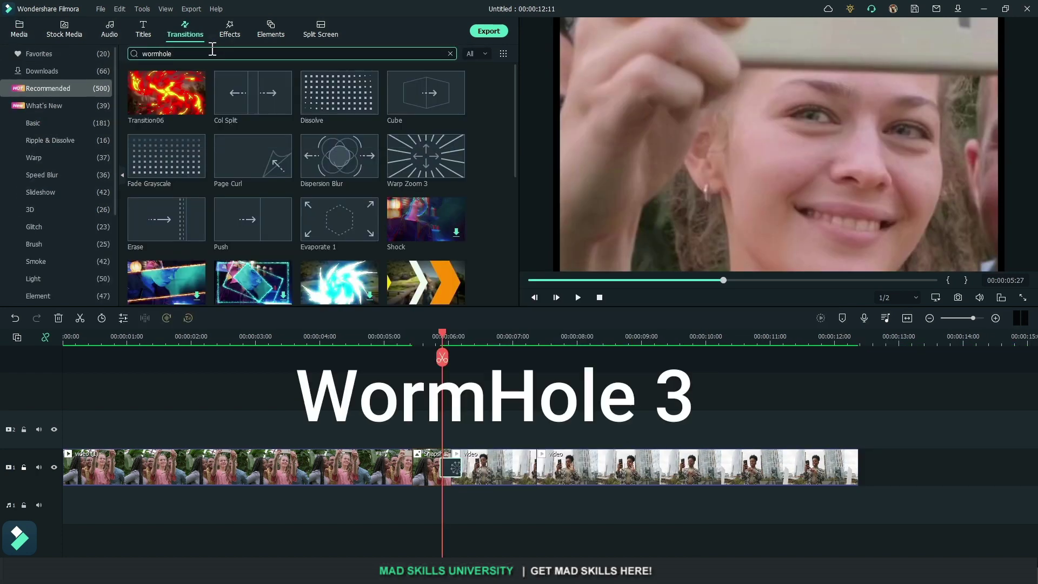
key("Return")
left_click(178, 98)
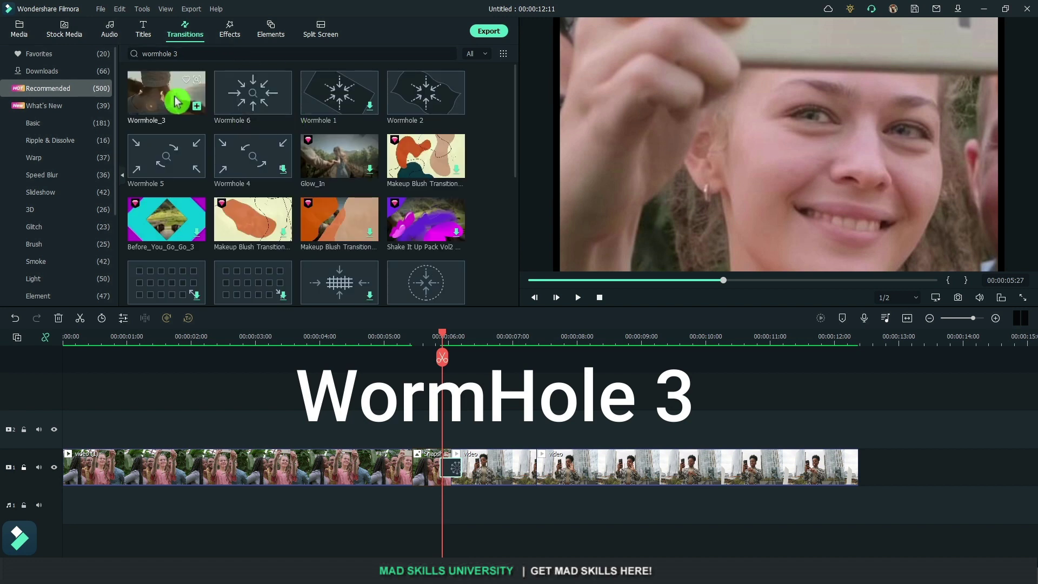
Step: Check the Wormhole_3 transition on the snapshot–city cut and scrub through it into the city clip
left_click(488, 475)
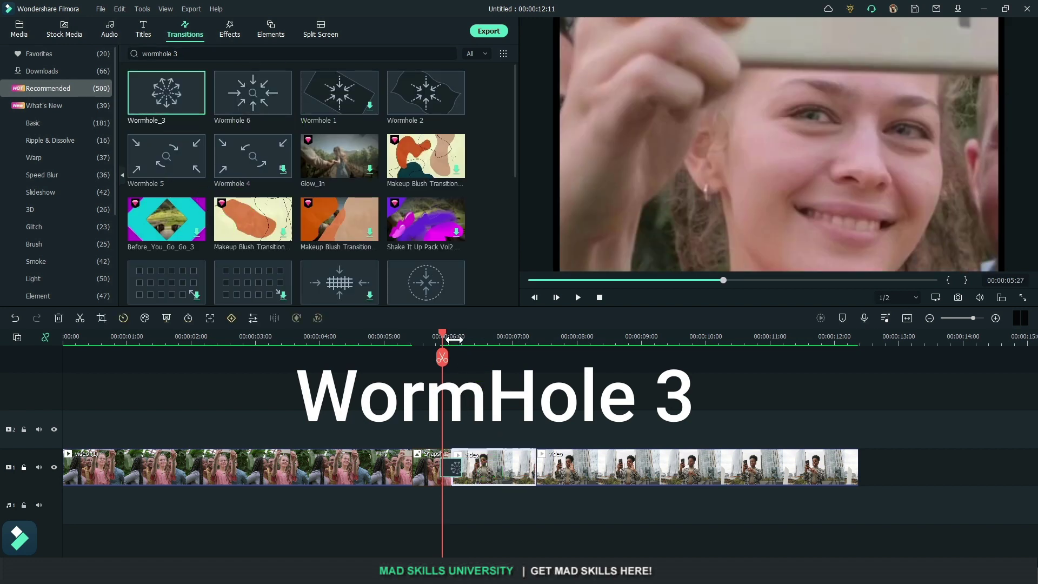
left_click_drag(447, 337, 453, 336)
left_click(461, 471)
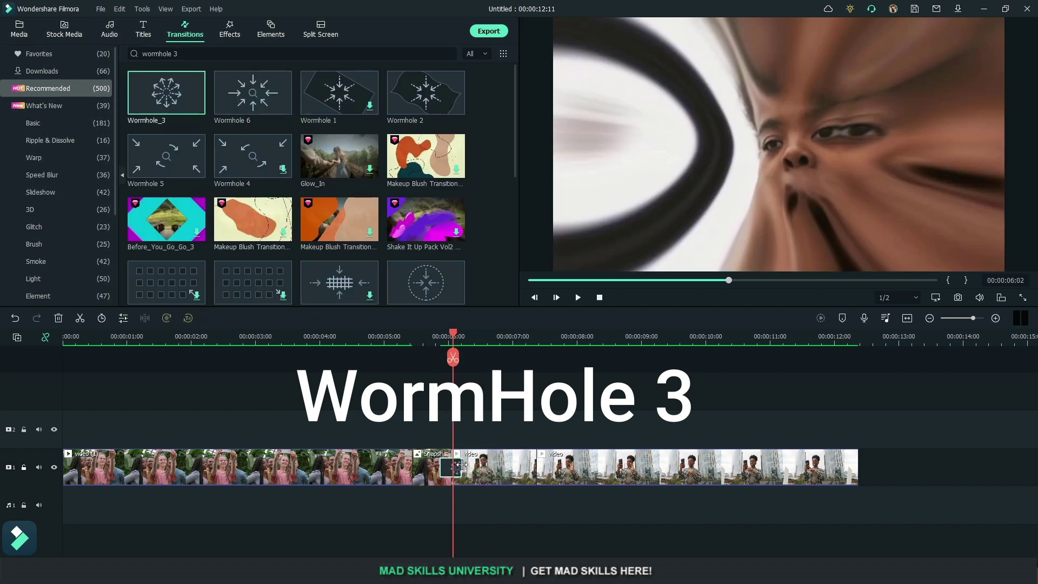
left_click(461, 466)
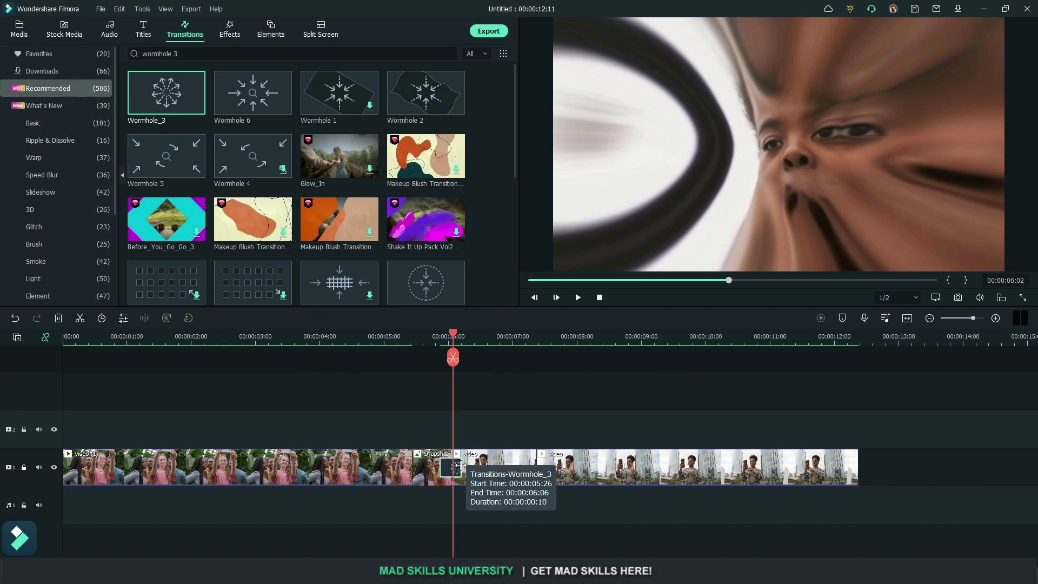
left_click(459, 469)
left_click_drag(456, 466, 823, 391)
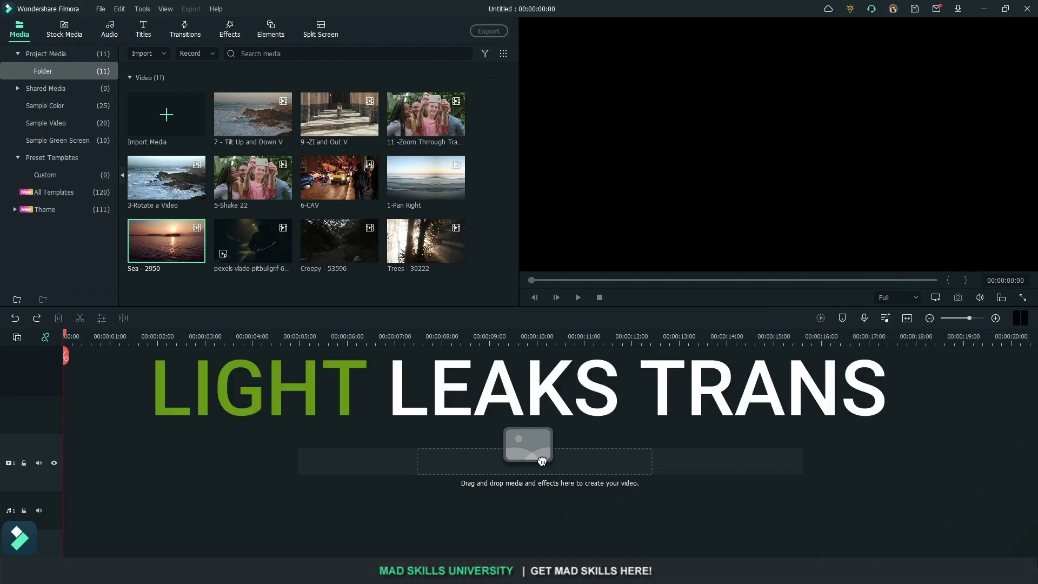
Step: Place Trees - 30222 at the start of the track and Sea - 2950 after it
left_click(359, 227)
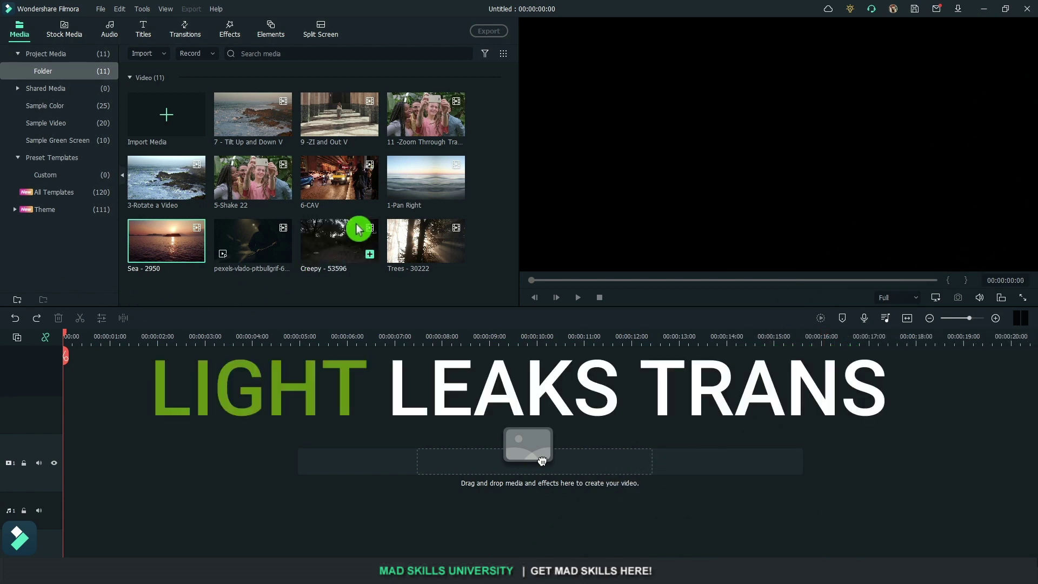
left_click(390, 234)
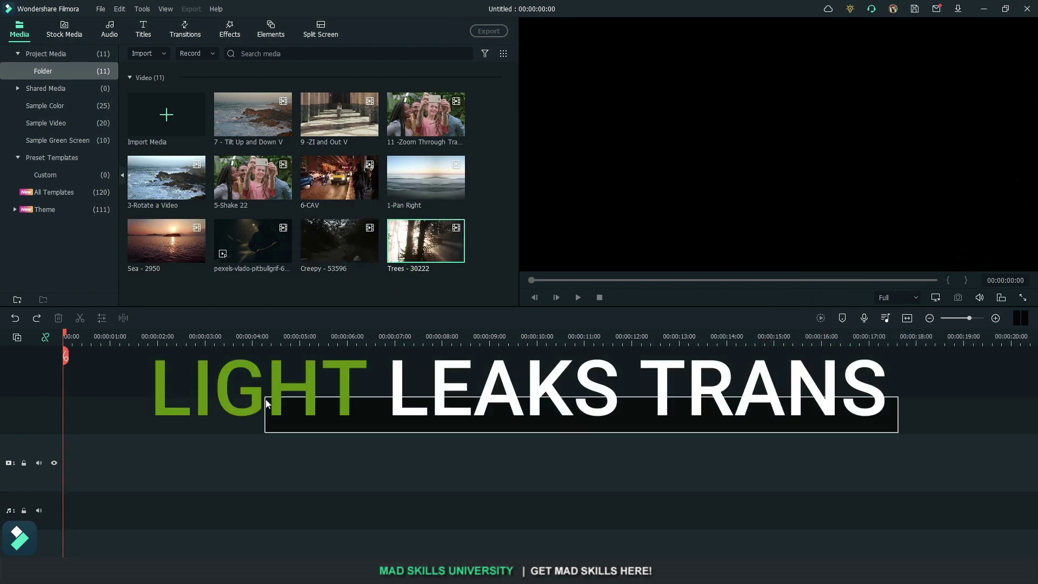
left_click_drag(265, 399, 65, 454)
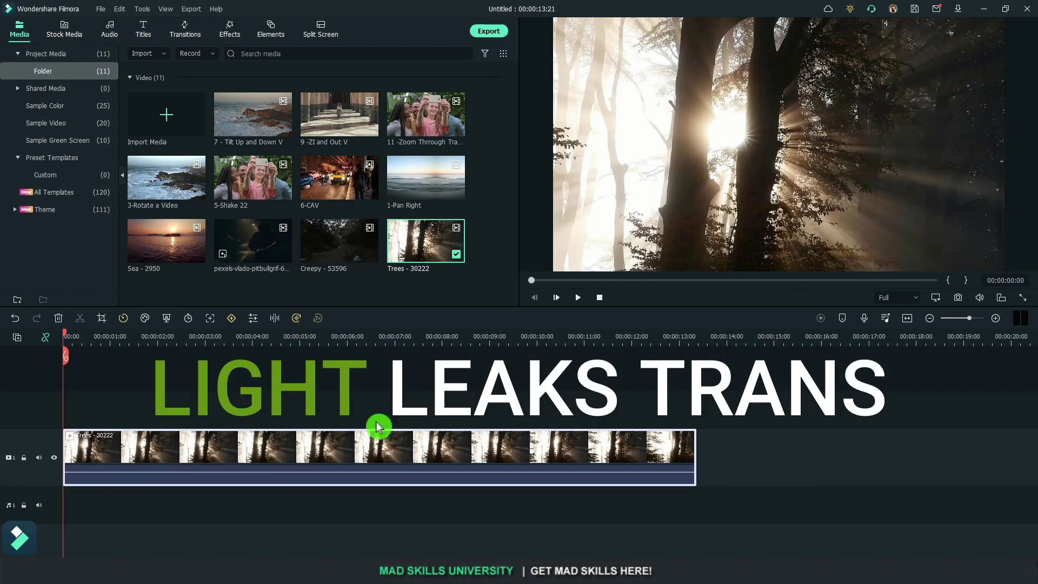
left_click_drag(503, 346, 482, 350)
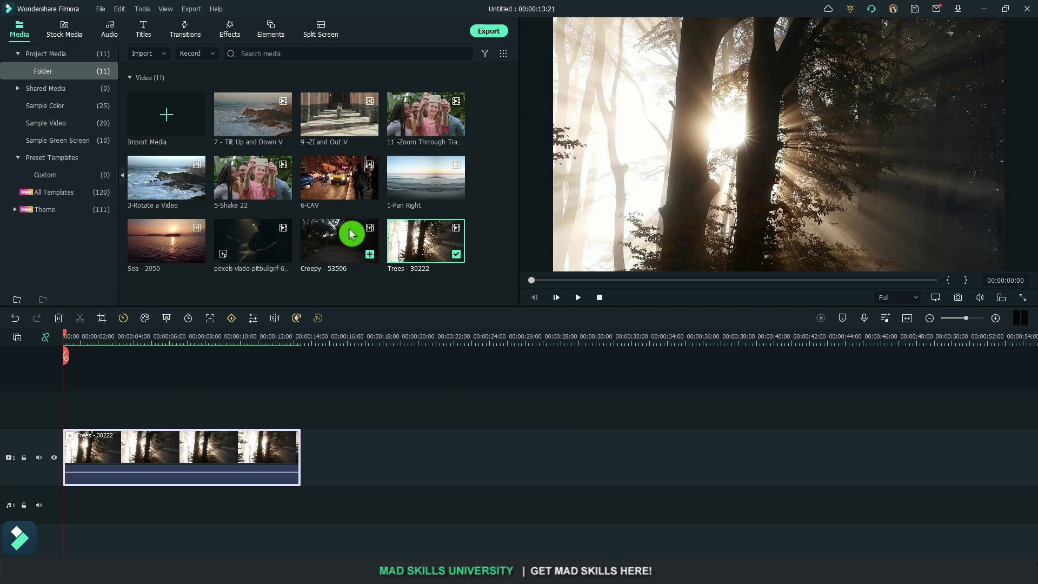
left_click_drag(162, 241, 375, 475)
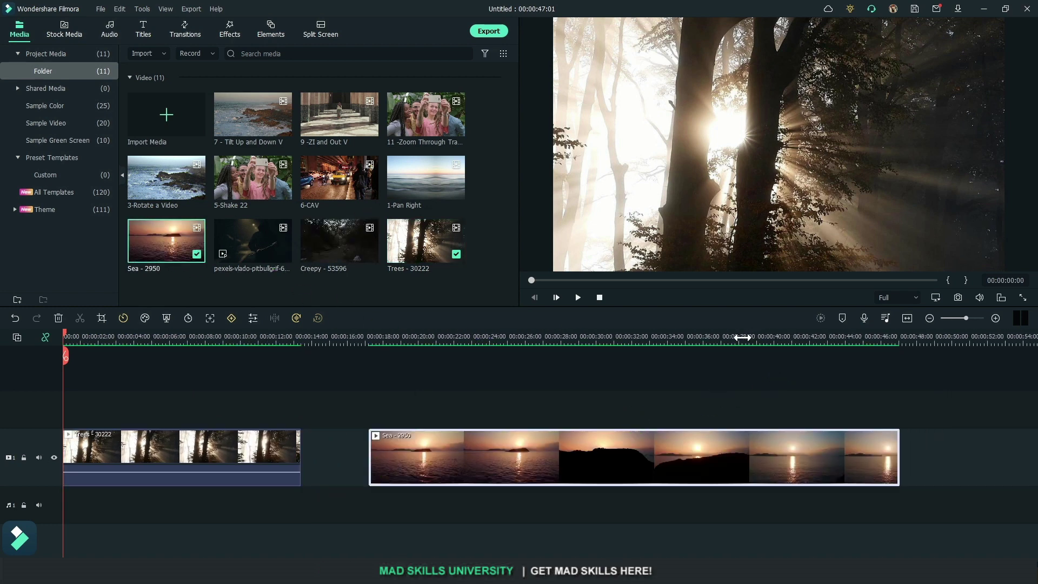
Step: Split Sea at 38:43, delete its first part, and remove the gap so Sea follows Trees
left_click(744, 338)
left_click(751, 354)
left_click(535, 447)
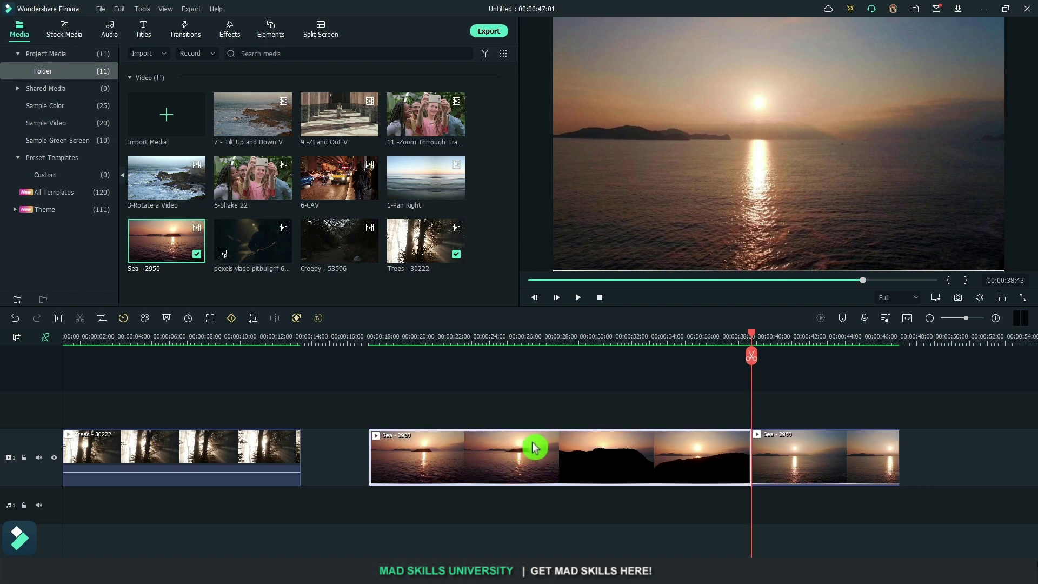
key("Delete")
left_click(313, 470)
key("Delete")
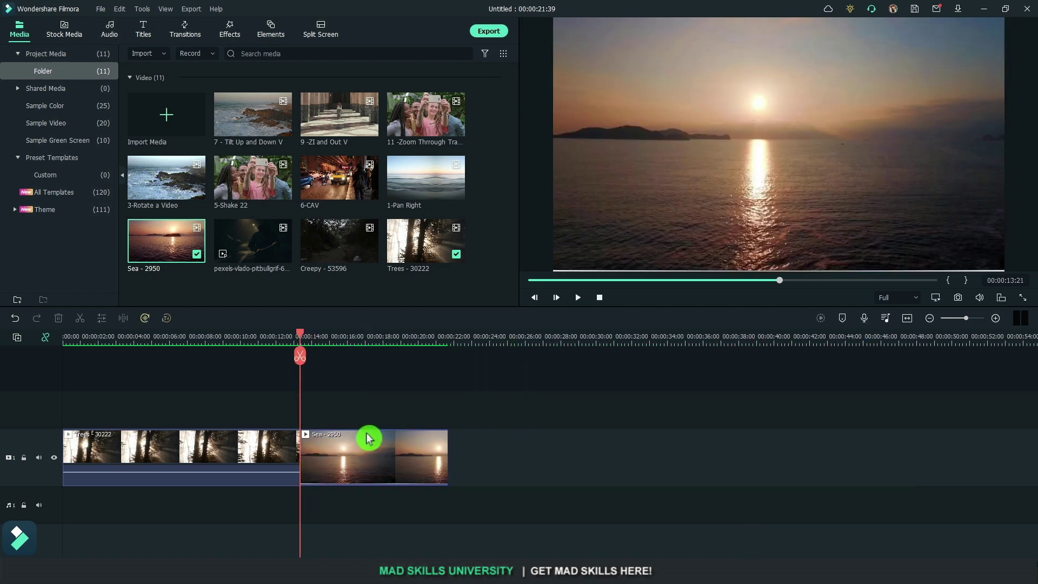
Step: Cut off Trees' opening at about 2:55 and split a short final piece near 9:38
left_click(909, 319)
left_click(189, 339)
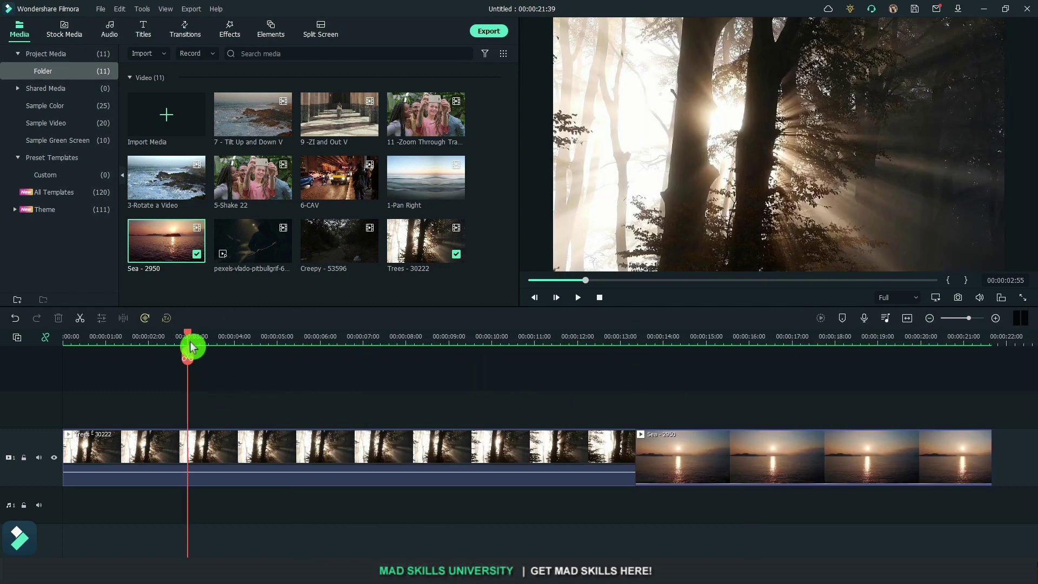
left_click(188, 355)
left_click(112, 447)
key("Delete")
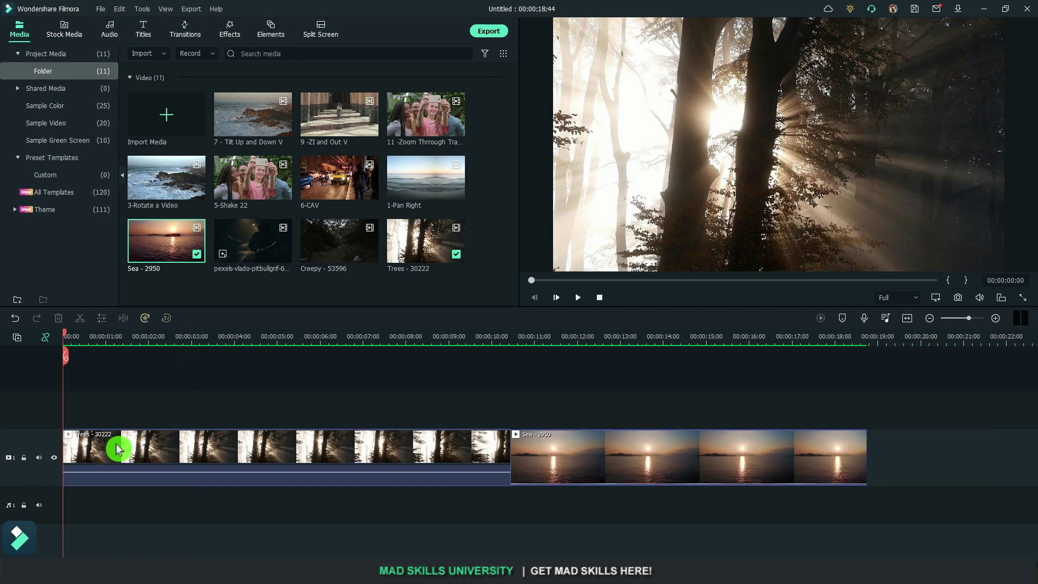
mouse_move(458, 338)
left_mouse_down()
mouse_move(514, 348)
mouse_move(443, 346)
mouse_move(475, 344)
left_mouse_up()
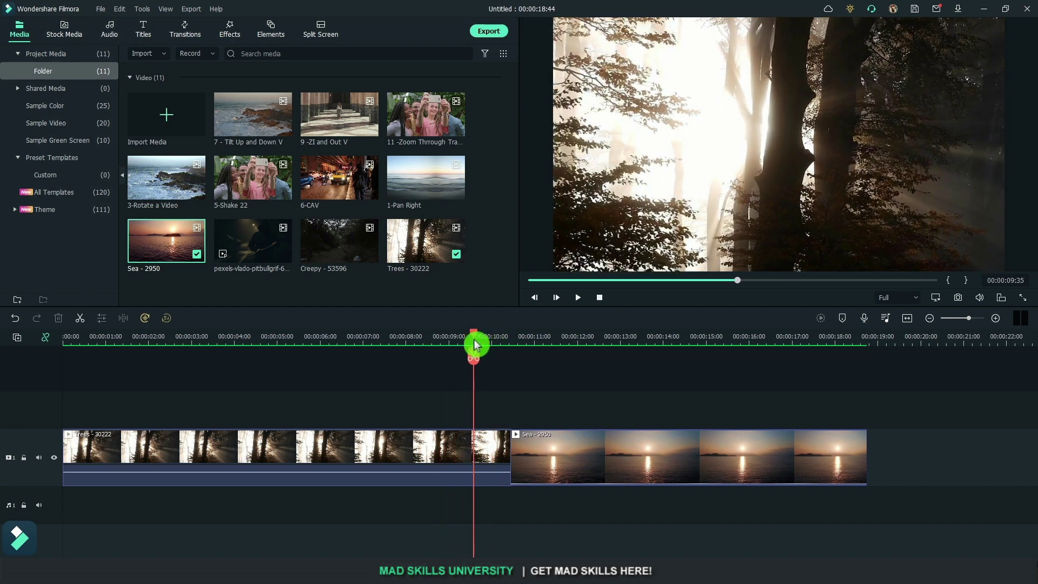
left_click(473, 357)
Step: Split Sea just after the cut and make the short Trees piece zoom into a tiny box on the light
left_click(477, 332)
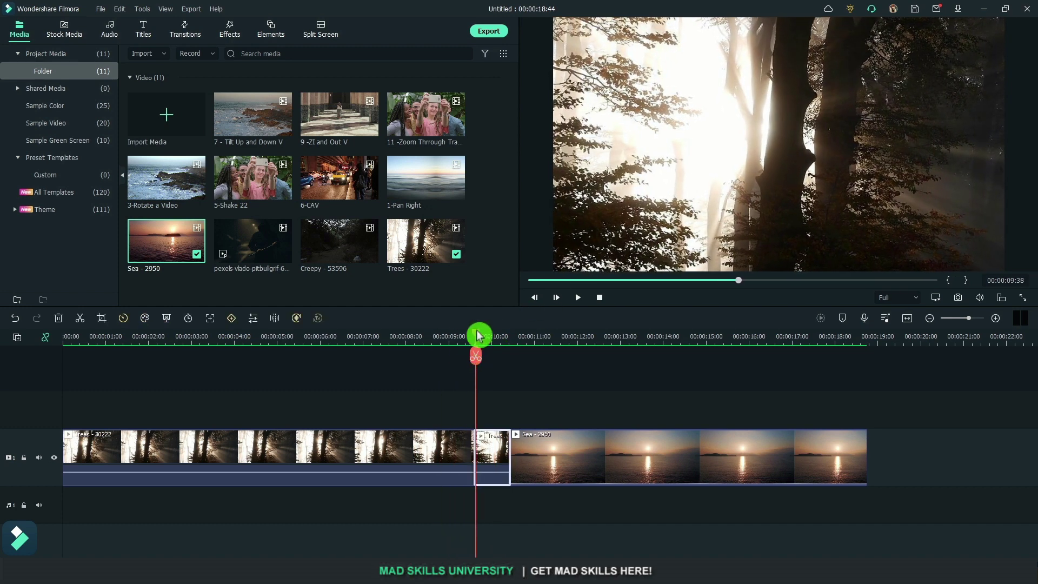
left_click_drag(478, 335, 549, 347)
left_click(549, 357)
left_click(494, 464)
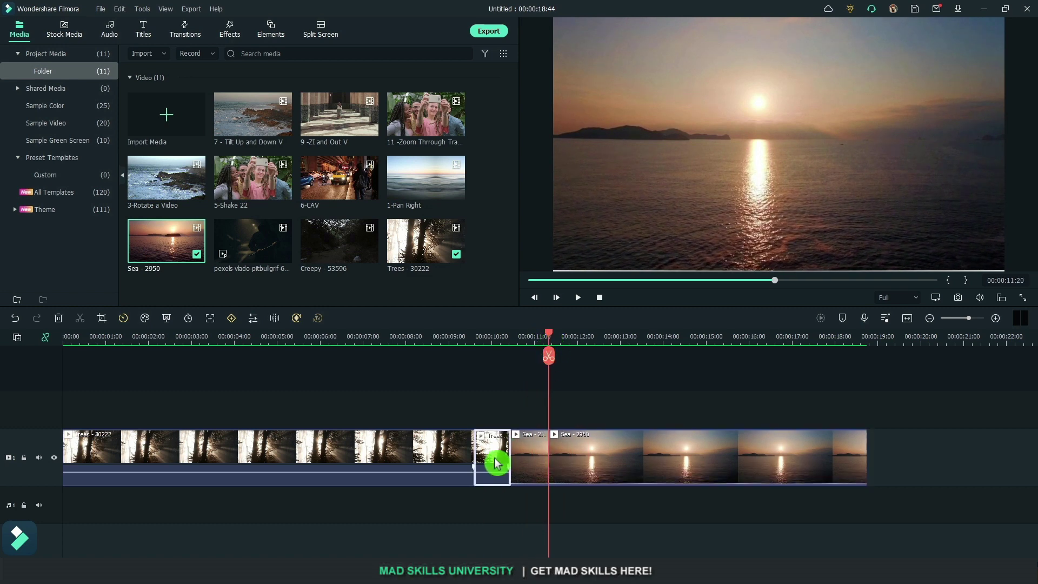
left_click(510, 341)
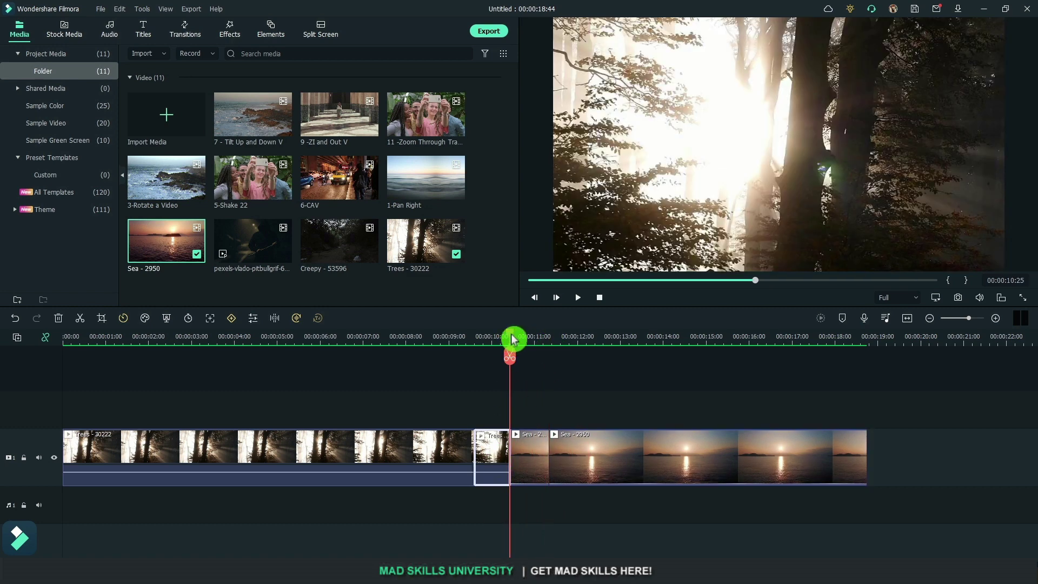
key("alt+c")
left_click(357, 115)
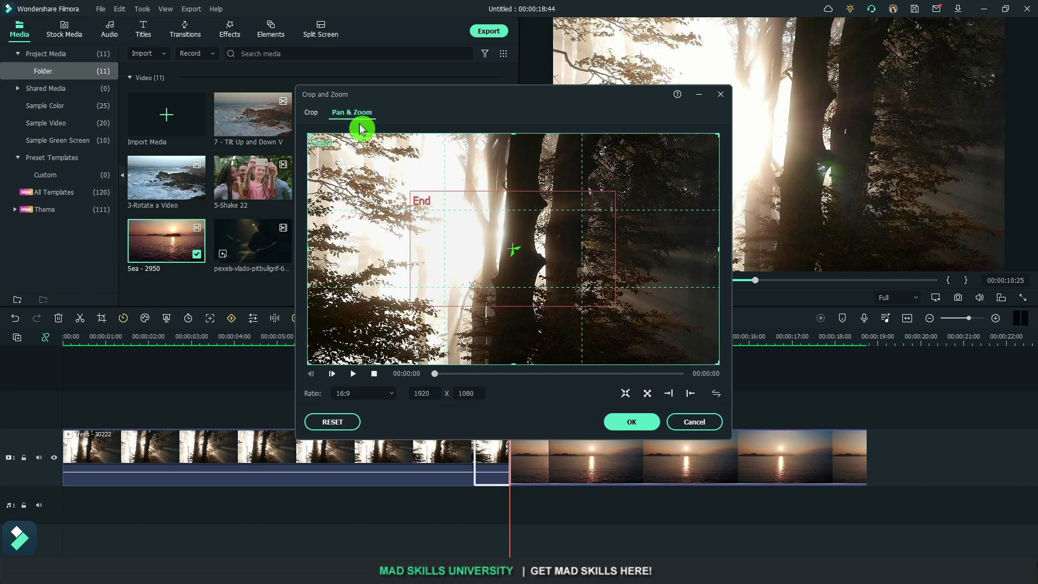
left_click(564, 286)
left_click_drag(613, 306, 434, 207)
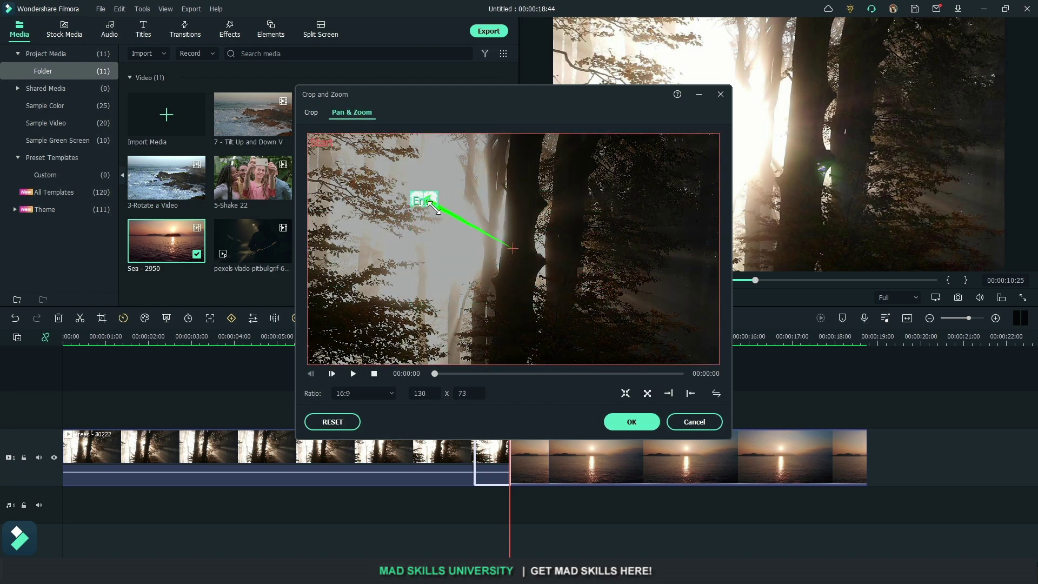
left_click(626, 426)
Step: Give the short Sea piece a Pan & Zoom starting from a tiny box on the sun, then play full screen
left_click_drag(511, 336, 574, 337)
left_click(536, 461)
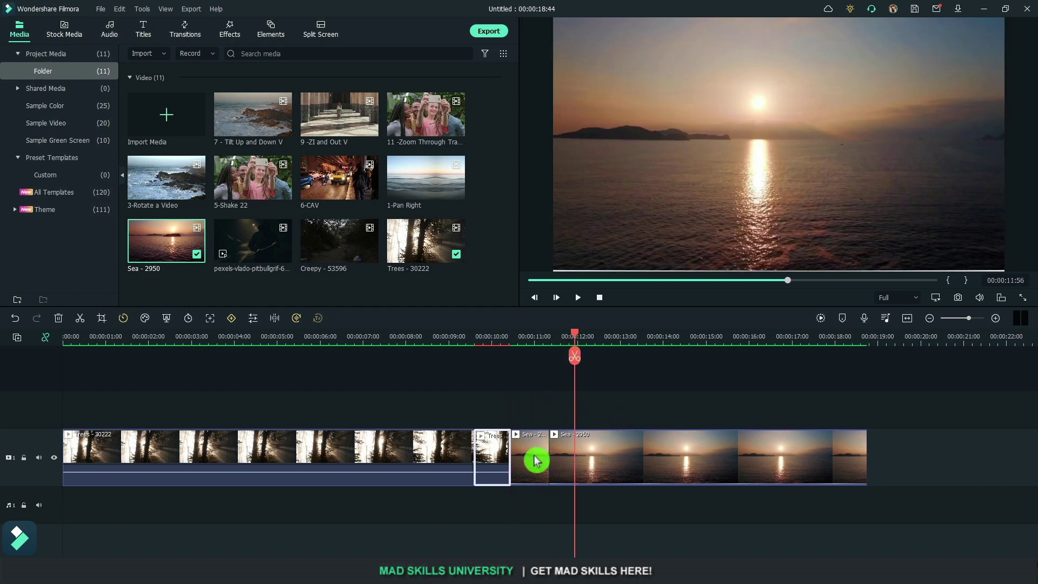
left_click(512, 342)
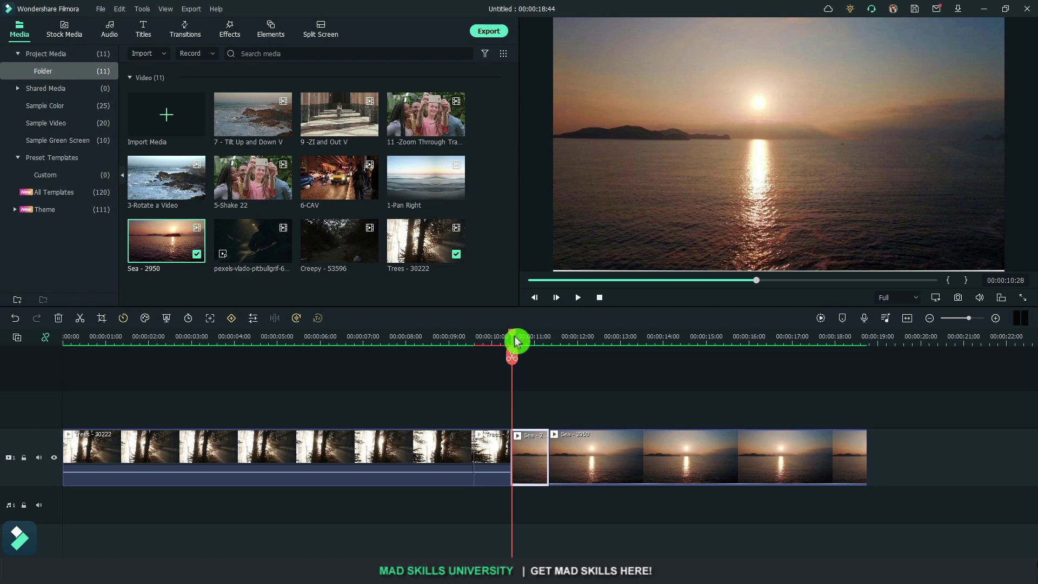
key("alt+c")
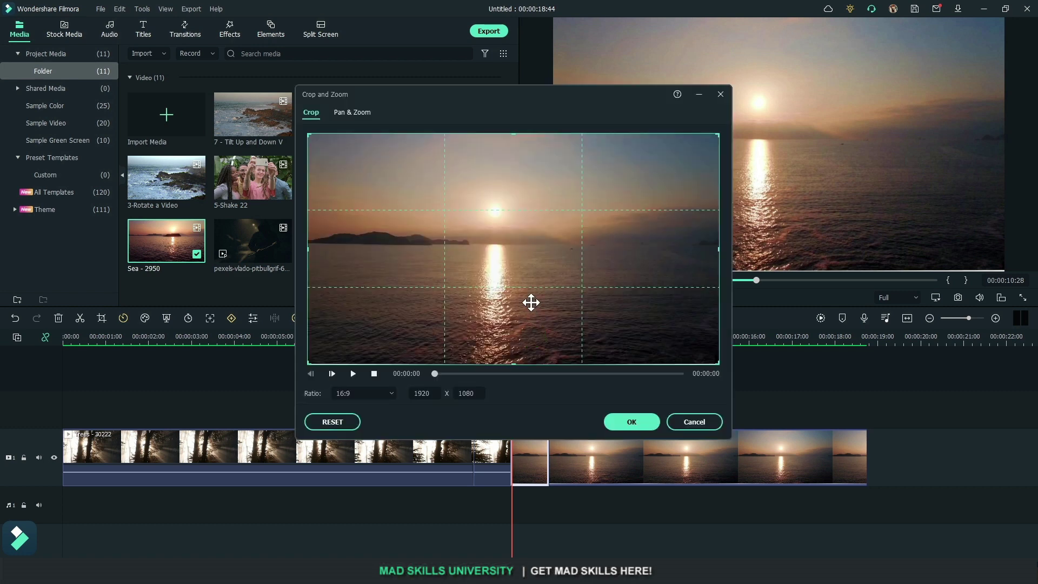
left_click(355, 114)
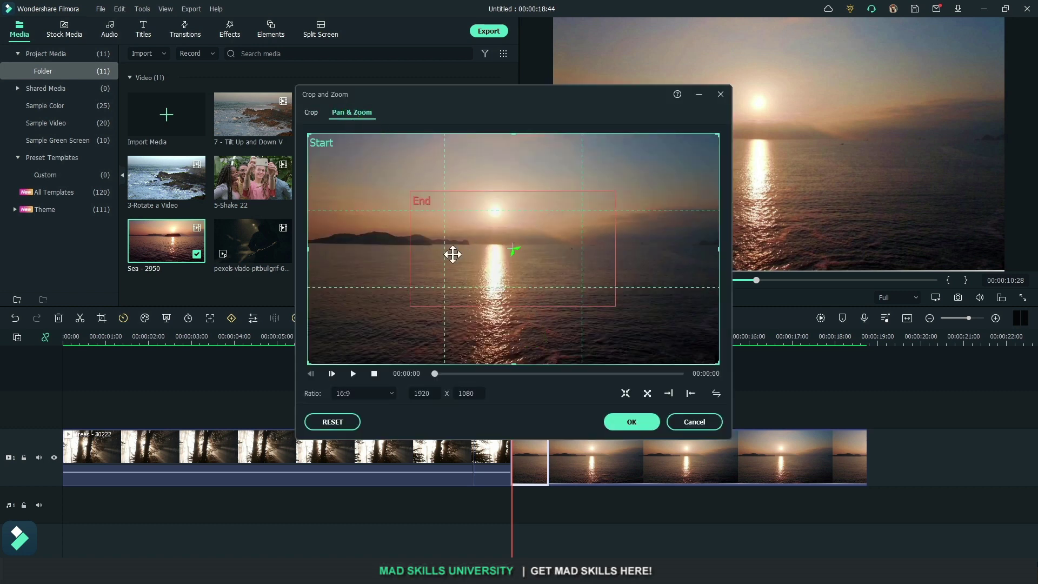
left_click(649, 398)
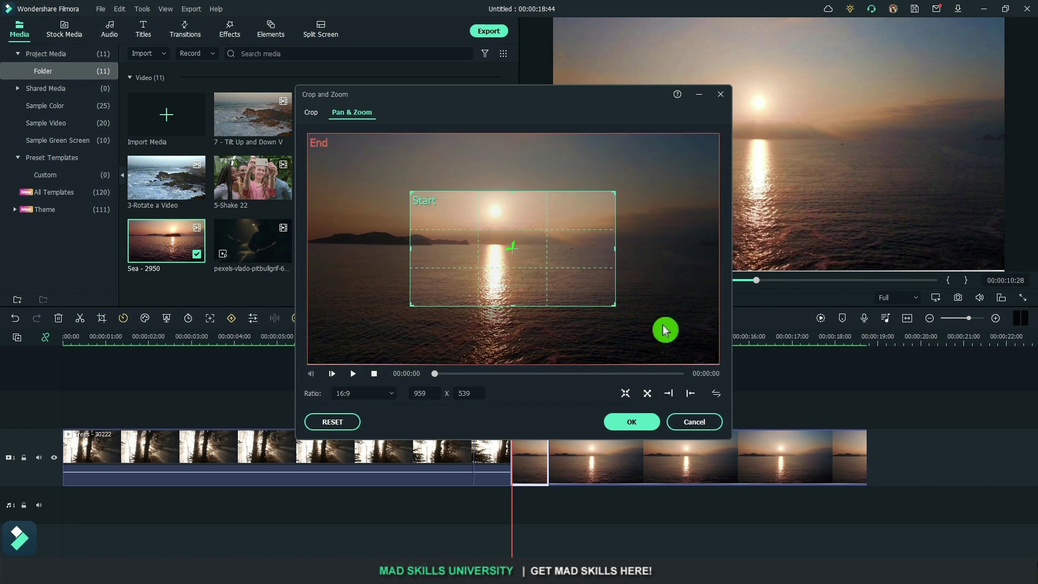
left_click(352, 318)
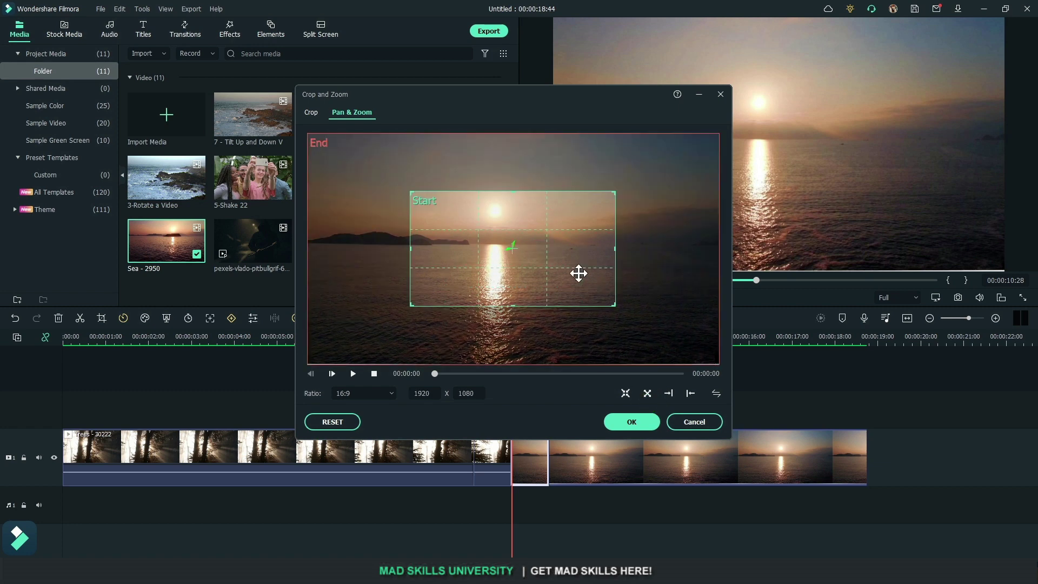
left_click_drag(615, 309, 495, 211)
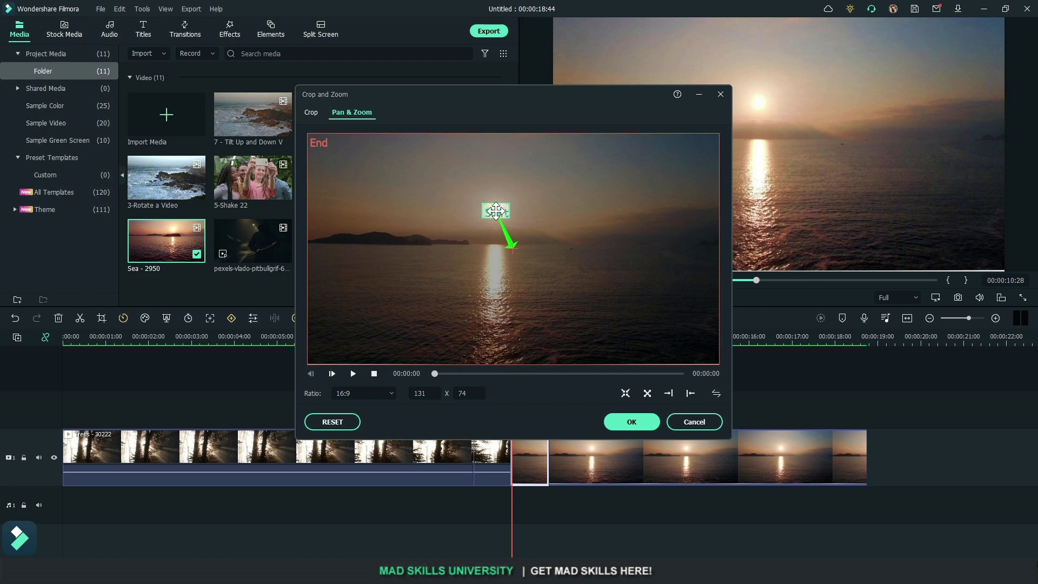
left_click(632, 422)
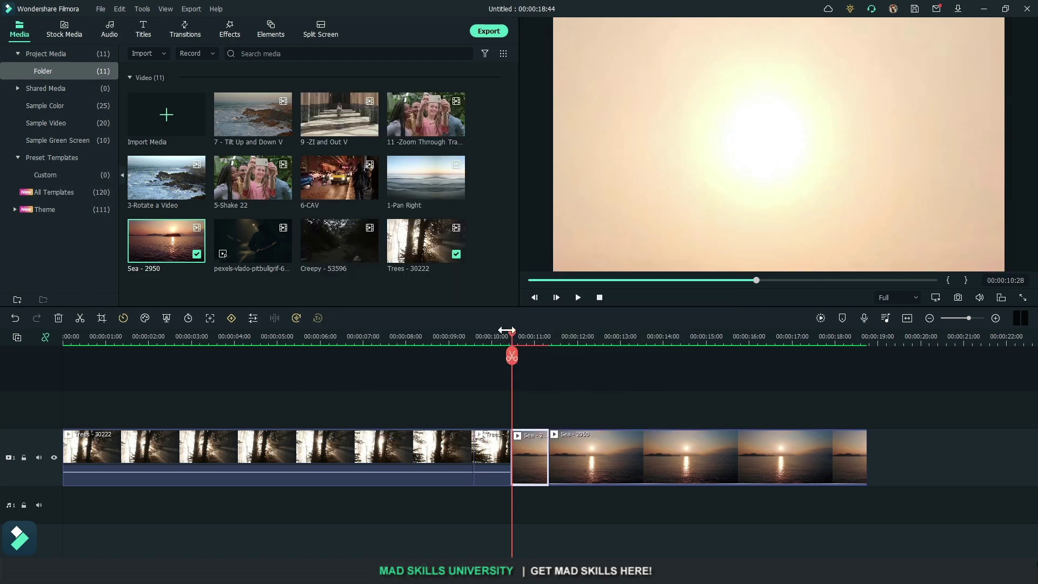
key("Home")
key("alt+Return")
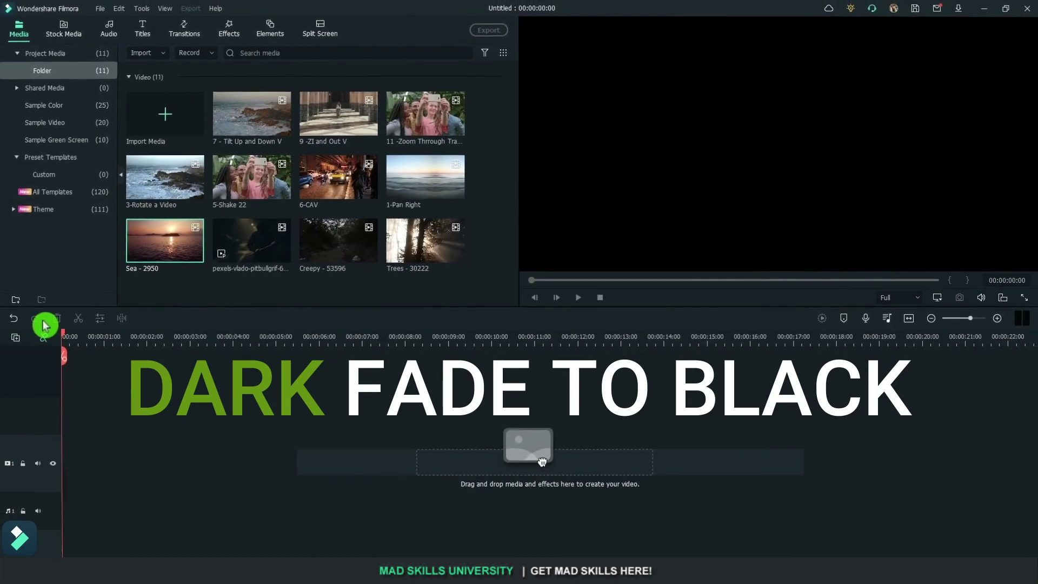
Step: Place Creepy - 53596 at the timeline start and the pexels hooded-figure clip after a gap near 1:10, then play it
left_click_drag(325, 254, 174, 486)
left_click_drag(710, 331, 673, 409)
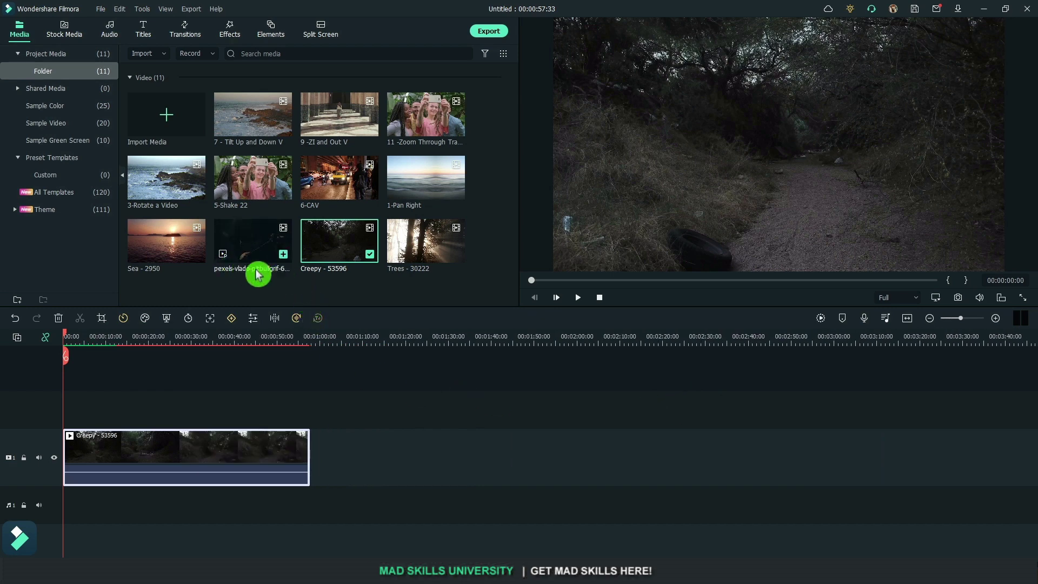
left_click_drag(255, 259, 394, 494)
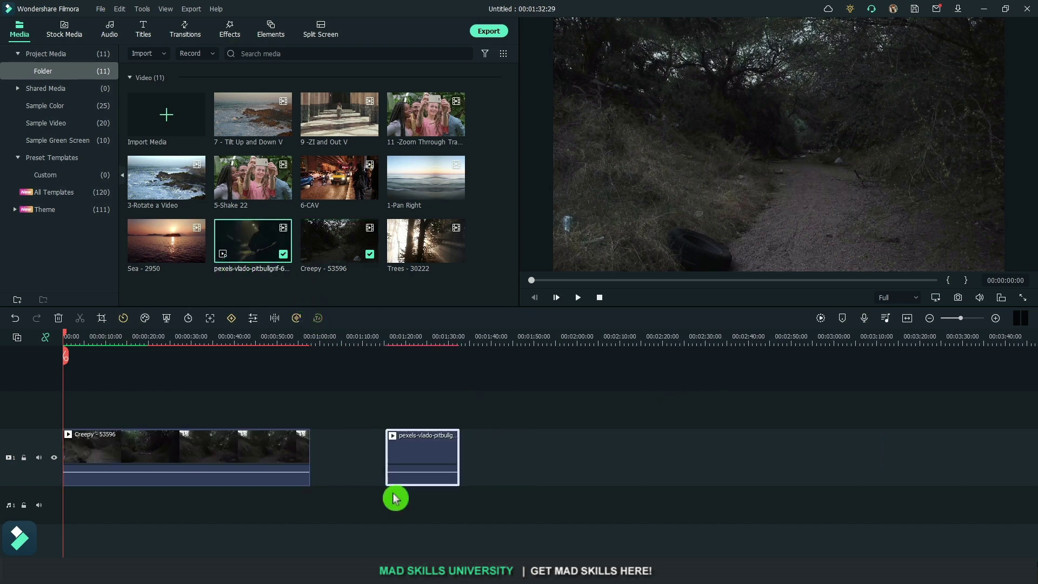
left_click(387, 336)
key("space")
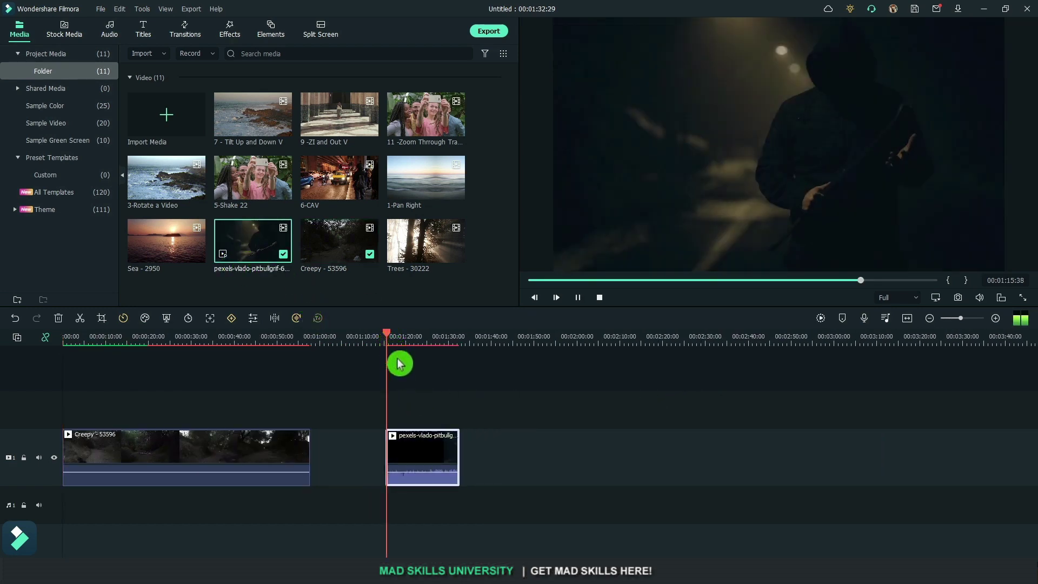
Step: Search effects for 'vhs', apply VHS Distortion to the Creepy clip, and view its effect settings
left_click(231, 33)
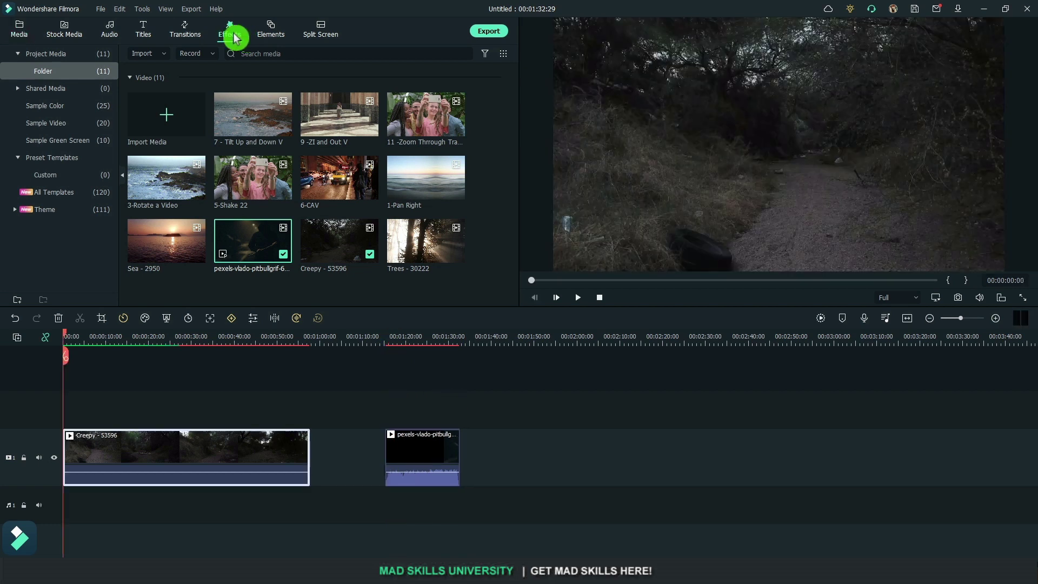
left_click(183, 54)
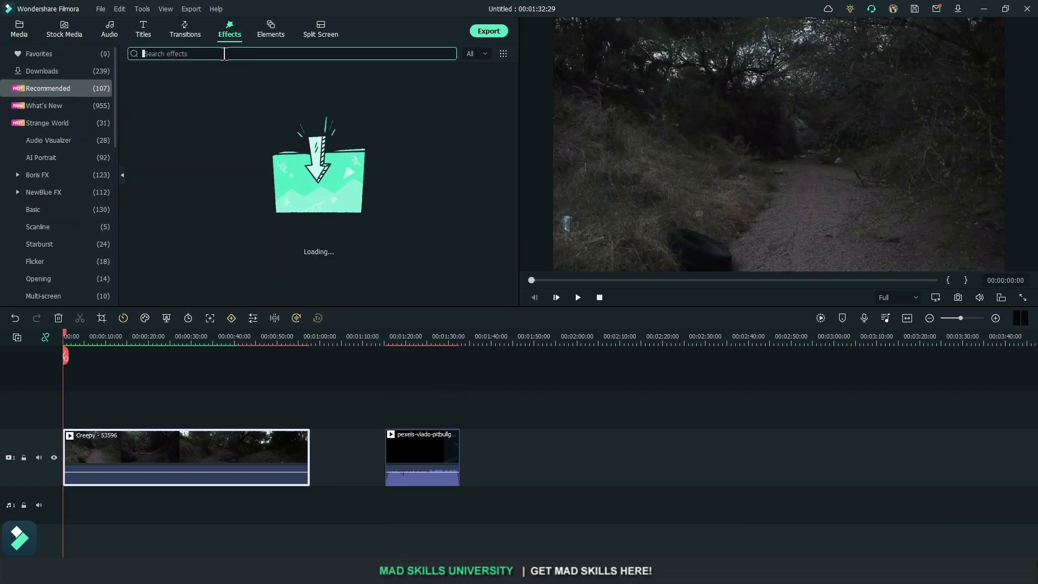
type("vhs")
left_click(173, 88)
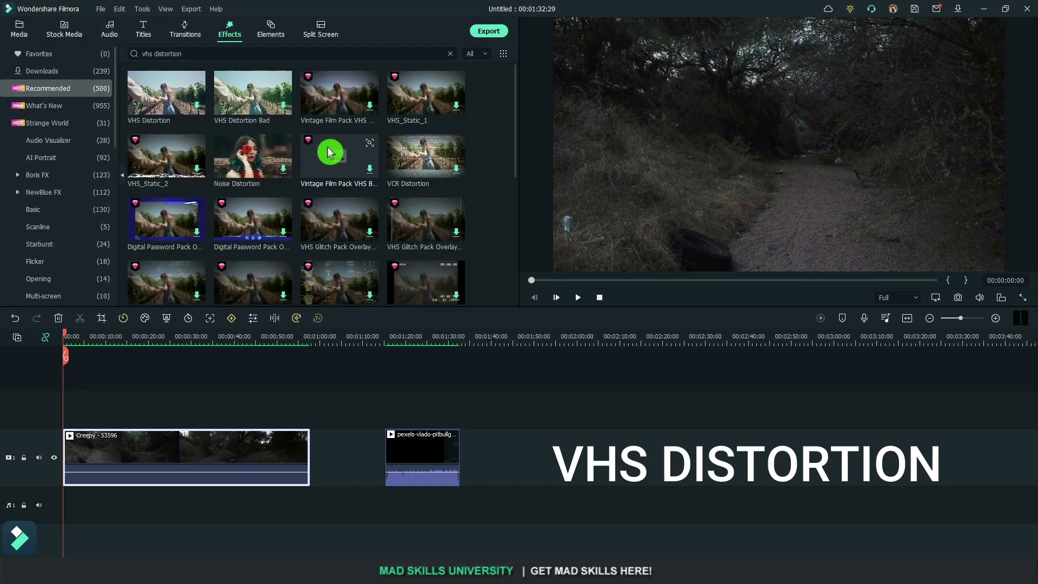
left_click_drag(131, 400, 102, 461)
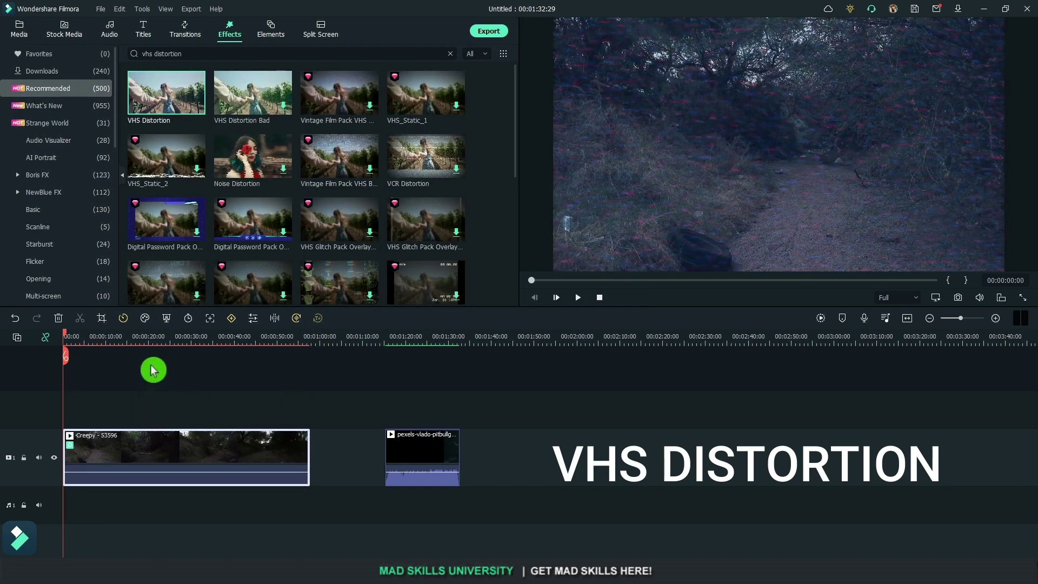
double_click(147, 449)
left_click(44, 50)
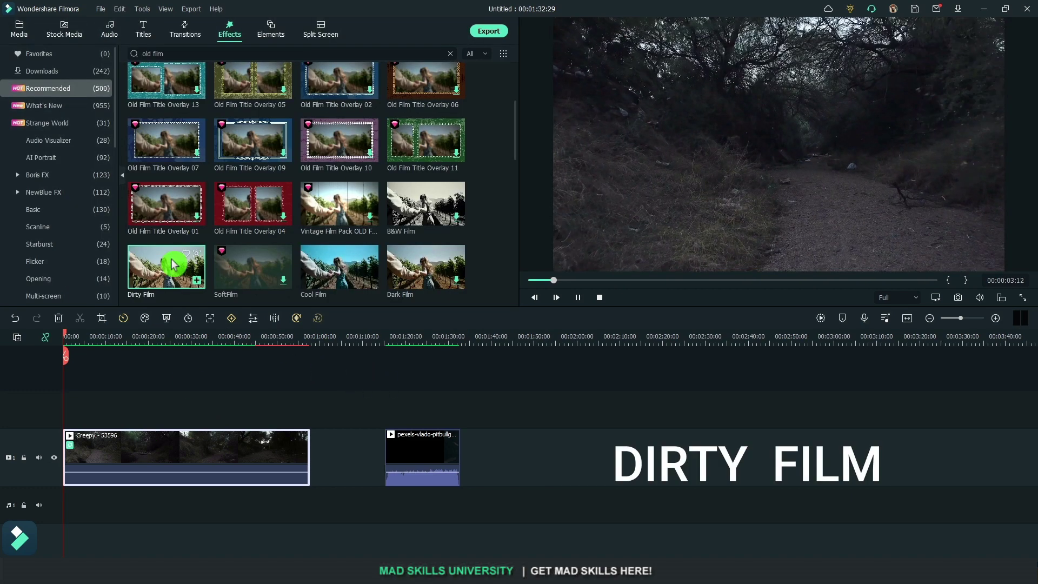
Step: Add Dirty Film to the Creepy clip, with opacities at VHS 22 and Dirty Film 37
left_click_drag(171, 261, 151, 477)
double_click(164, 471)
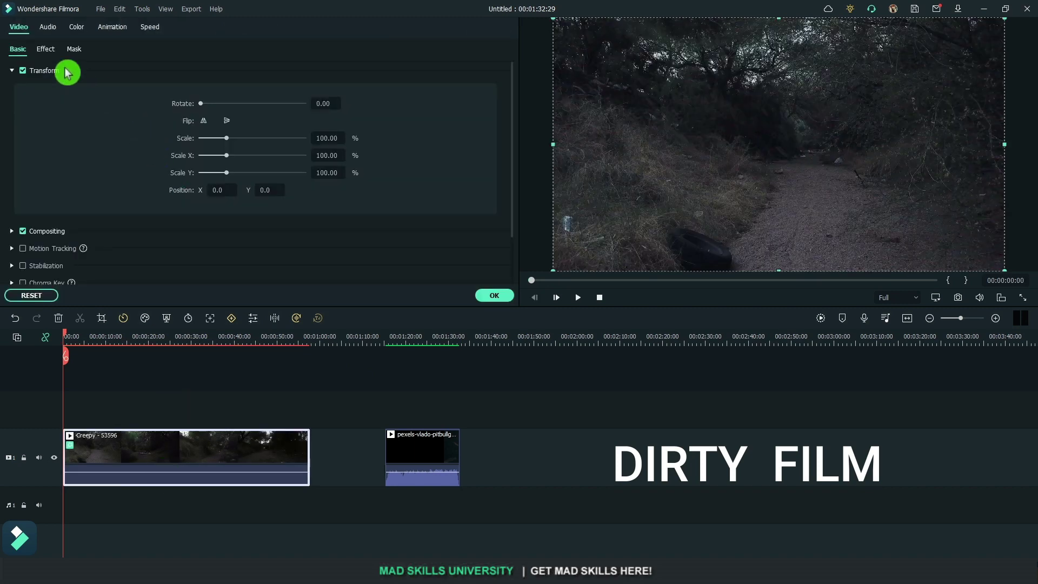
left_click(46, 49)
left_click(12, 124)
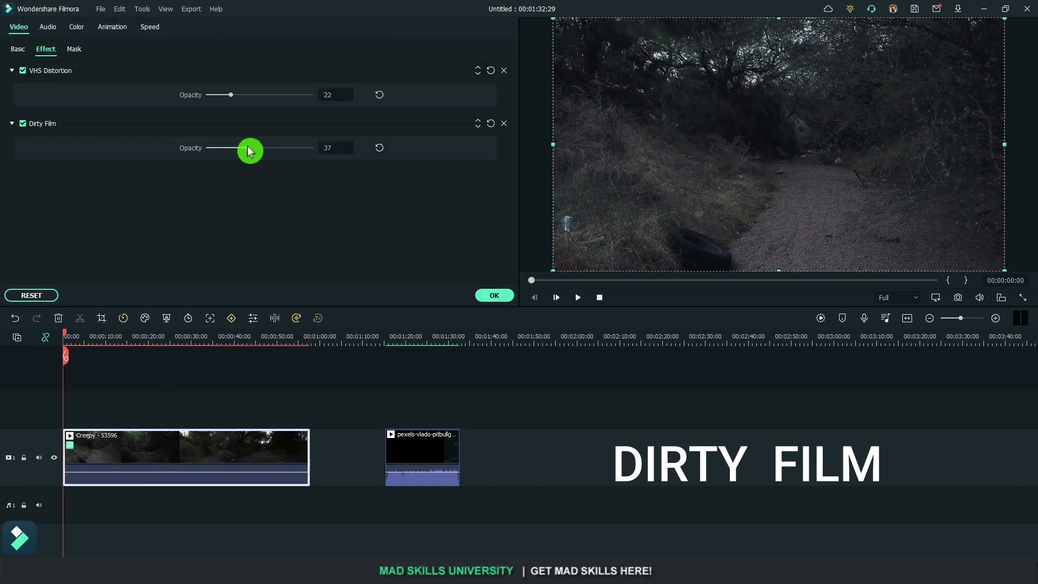
left_click(497, 295)
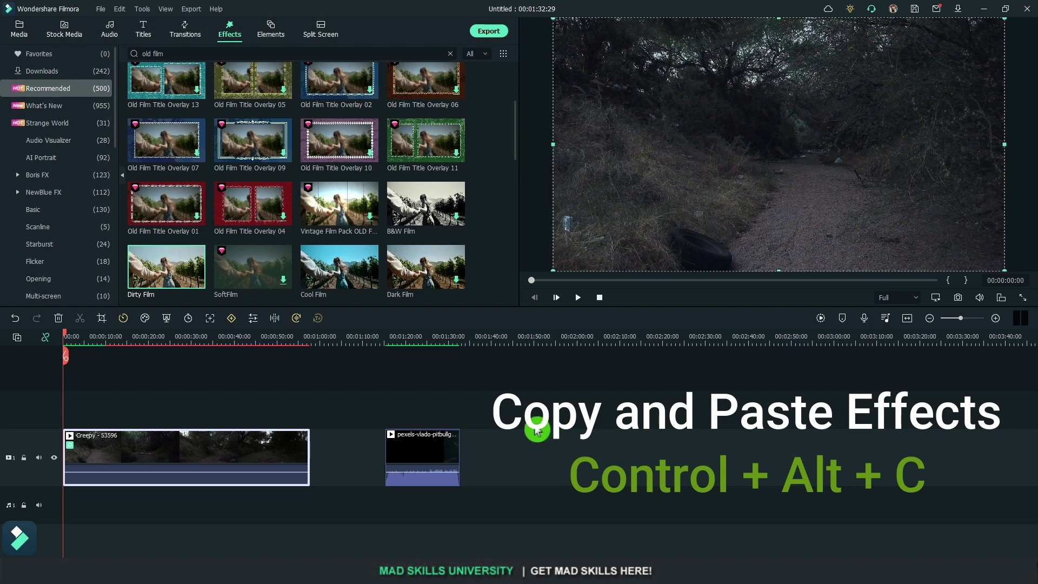
Step: Apply the Baltan effect to the hooded-figure clip with opacity lowered to about 47
left_click(422, 459)
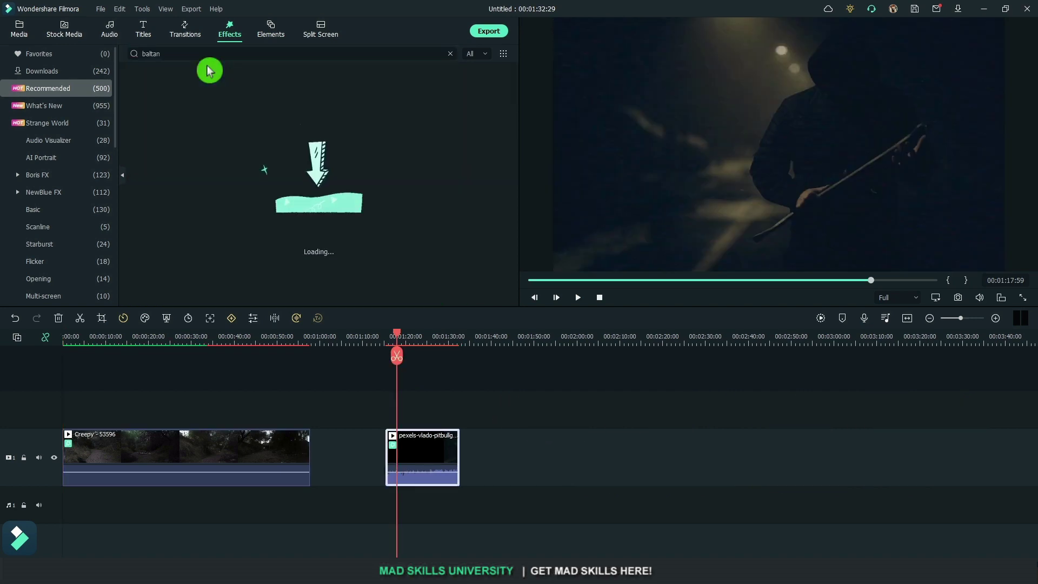
left_click_drag(177, 102, 406, 453)
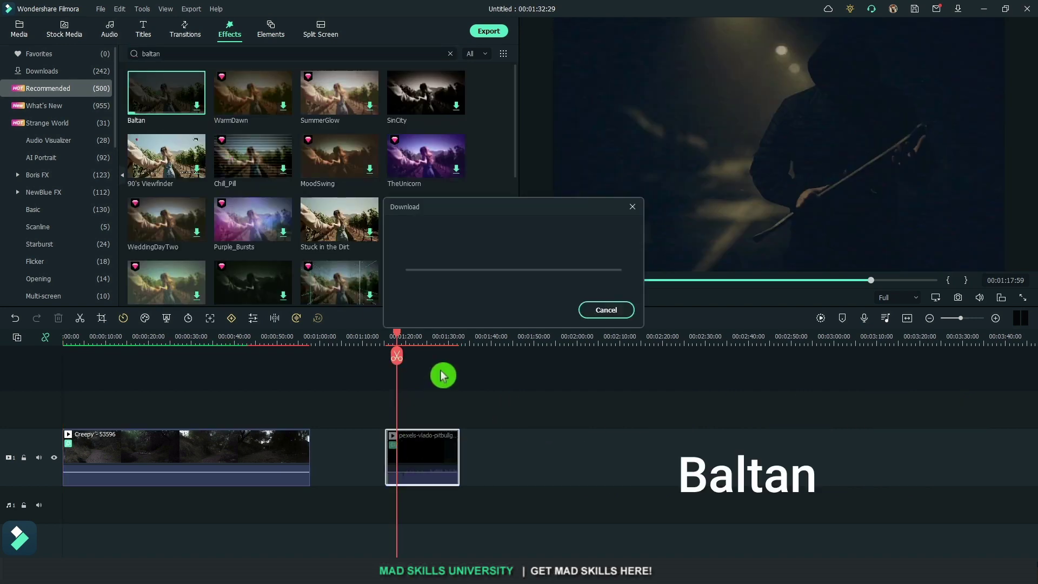
double_click(439, 446)
left_click(51, 54)
left_click(12, 140)
left_click(258, 166)
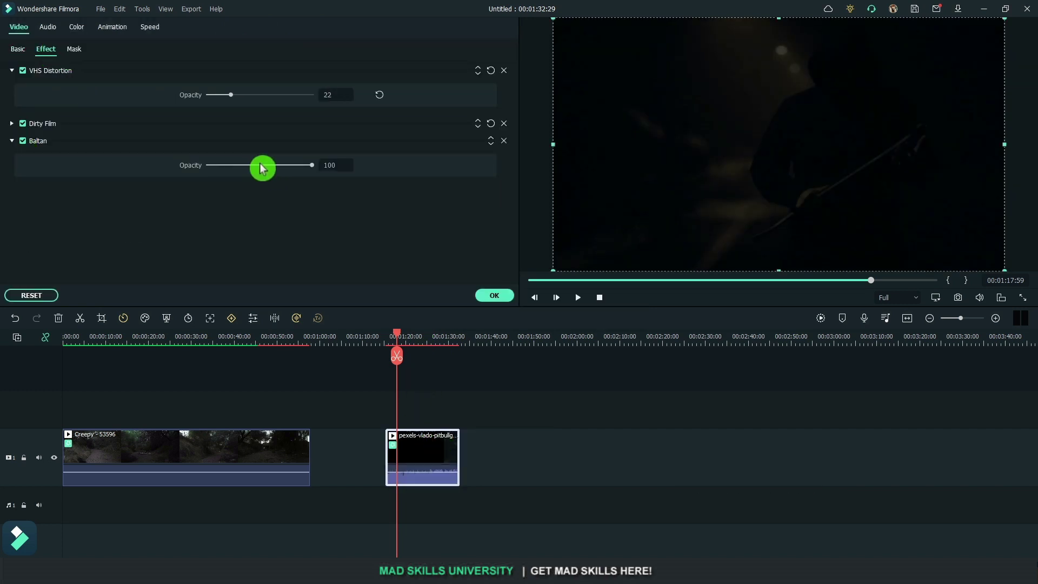
left_click(507, 298)
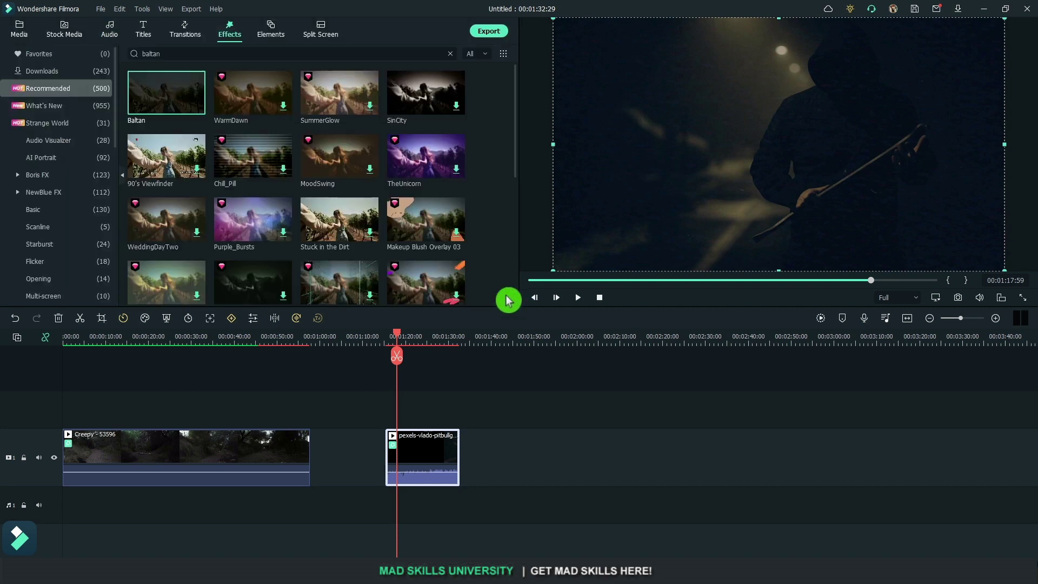
Step: Close the gap after Creepy, trim Creepy much shorter, and preview the forest footage near 0:28
left_click_drag(434, 446, 358, 446)
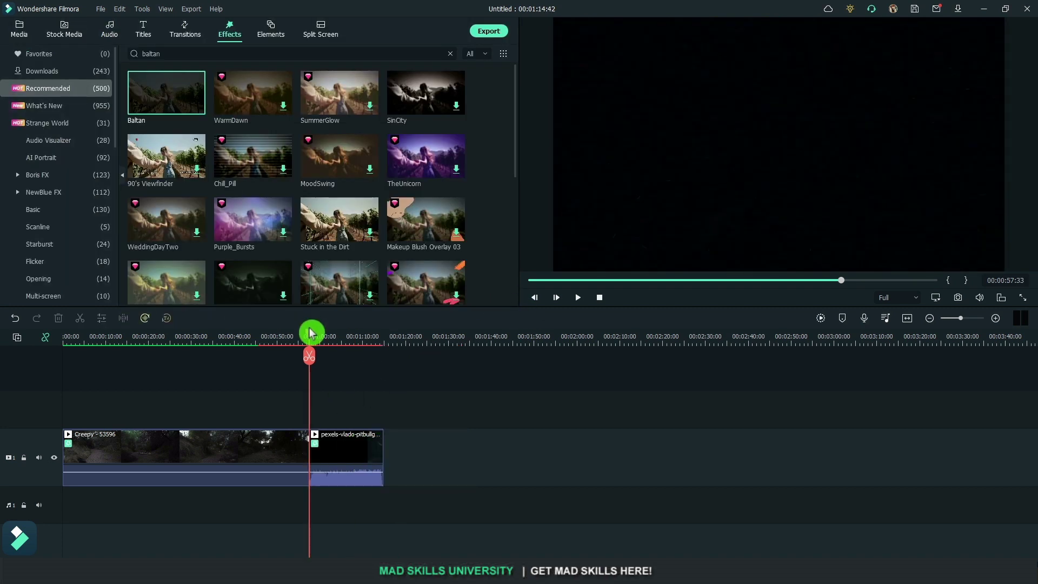
left_click_drag(308, 336, 167, 336)
left_click(128, 452)
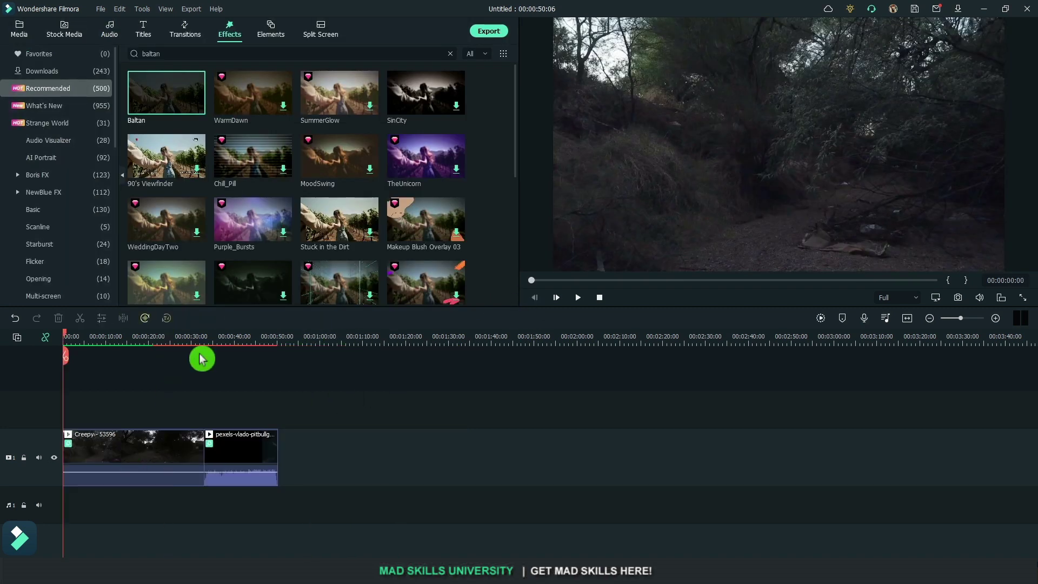
left_click_drag(67, 336, 178, 346)
Step: Split Creepy at 0:26 and place a Simple Roll transition on the cut
left_click(177, 356)
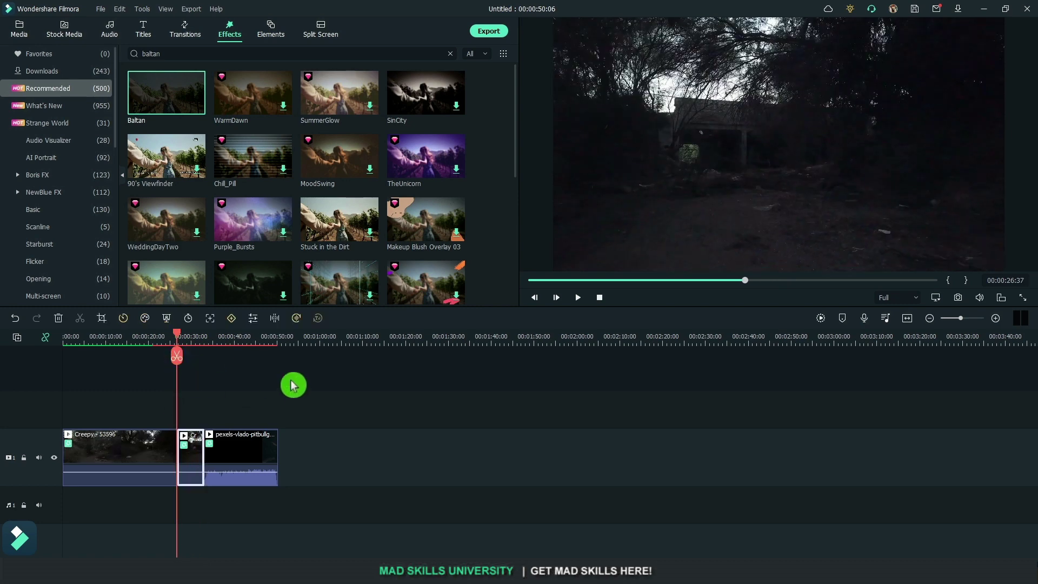
left_click(186, 32)
scroll(422, 238, "down", 1)
left_click_drag(415, 132, 194, 463)
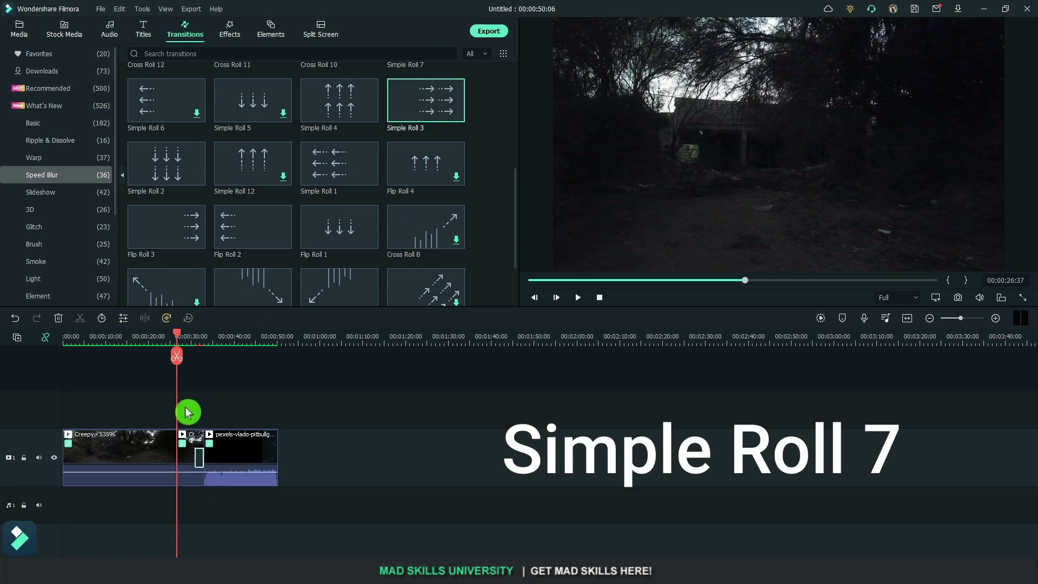
Step: Apply the Flash out speed ramp preset to the short Creepy piece
double_click(194, 440)
left_click(111, 50)
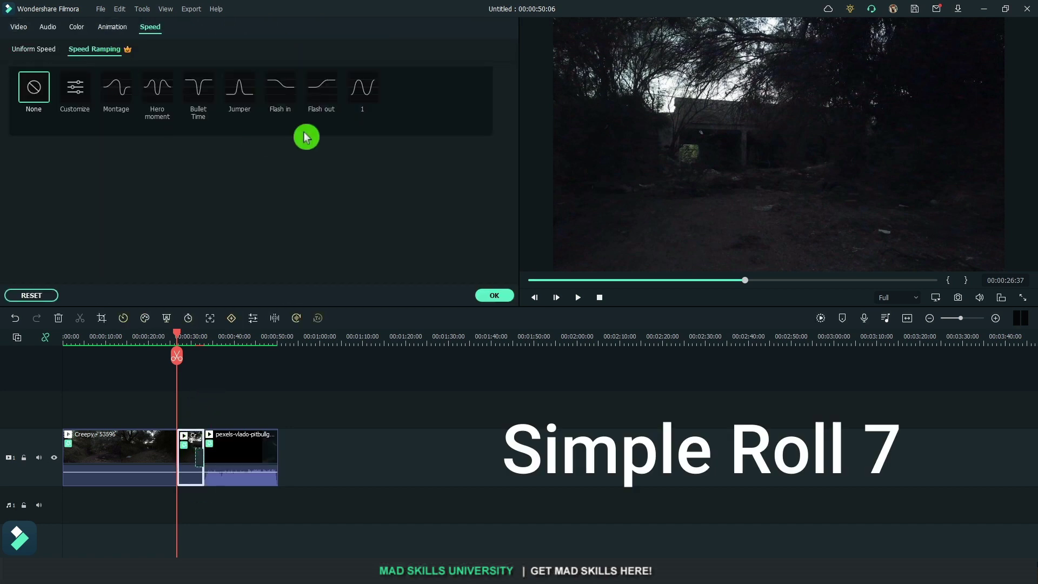
left_click(322, 93)
left_click(493, 295)
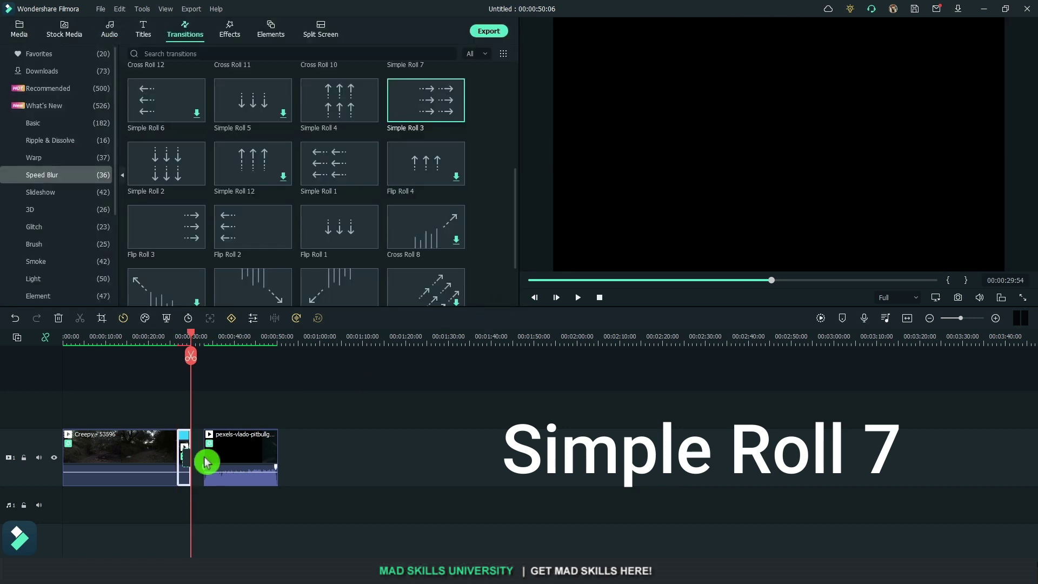
Step: Lay a Black colour clip on track 2 above the join
left_click(70, 343)
key("shift+z")
left_click_drag(253, 117, 598, 420)
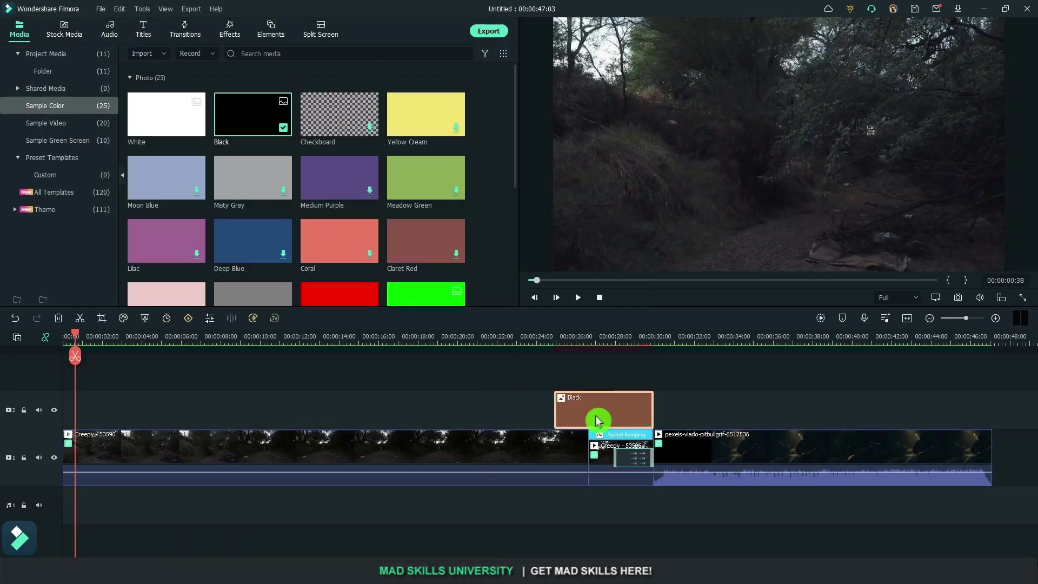
Step: Lower the Black clip's opacity to about 19% and trim it to start near 27:58
double_click(601, 405)
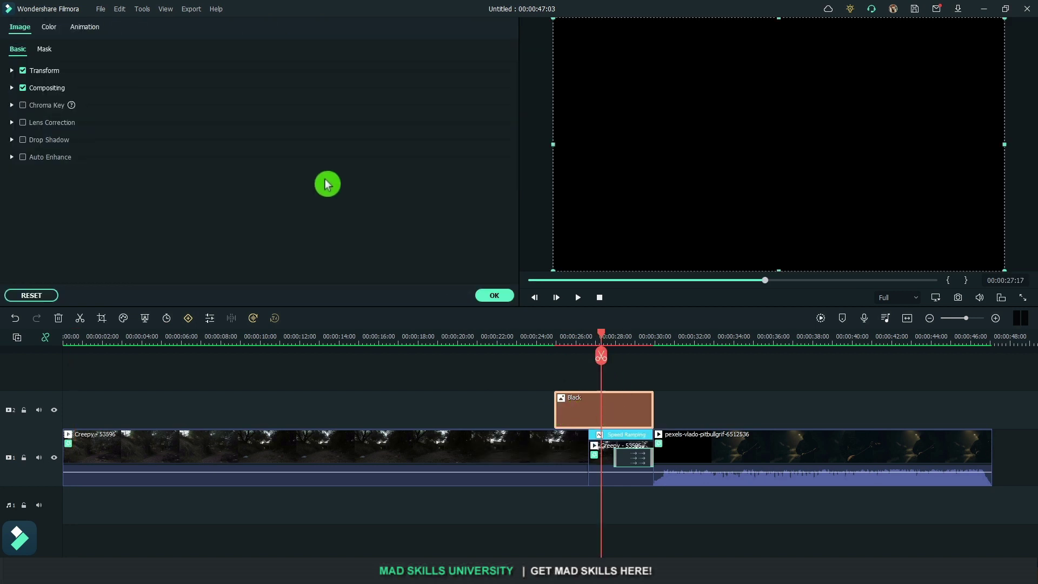
left_click(12, 90)
left_click_drag(250, 137, 223, 143)
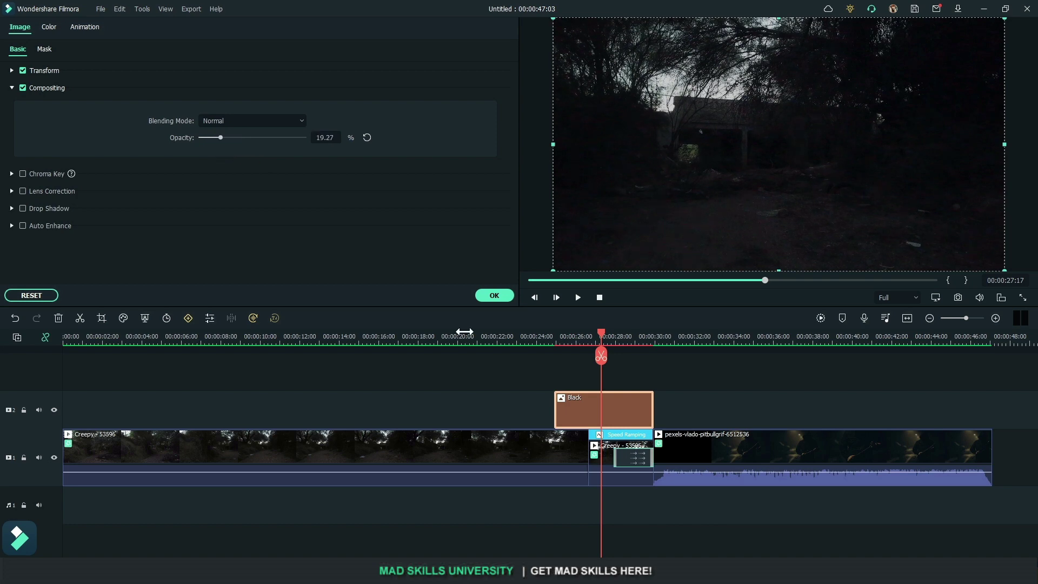
left_click_drag(556, 409, 616, 418)
left_click_drag(605, 339, 657, 356)
Step: Set the transition to Postfix mode and shorten the Black clip from its start
left_click(637, 464)
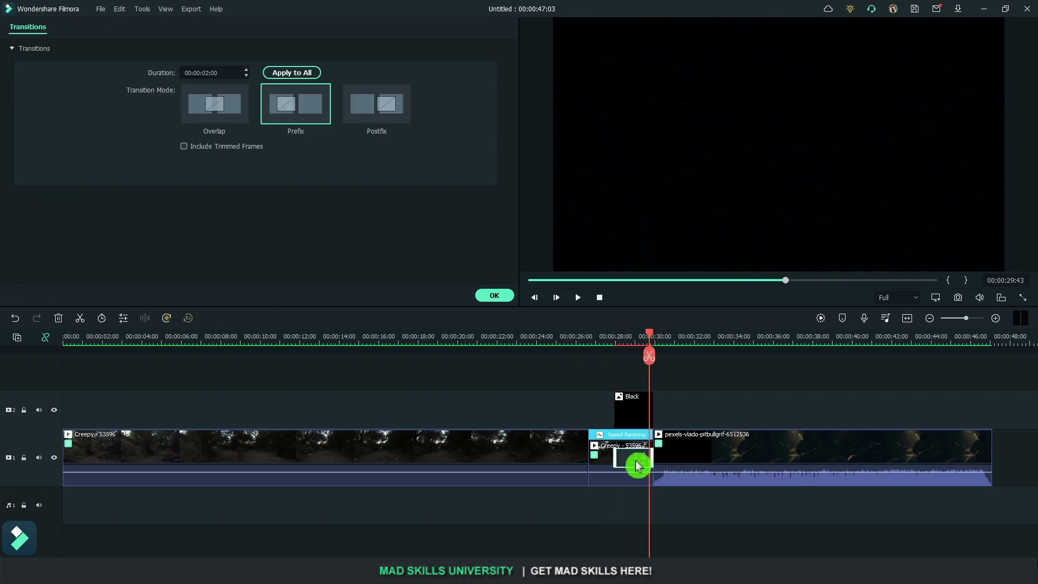
left_click_drag(637, 463, 673, 459)
left_click(632, 340)
mouse_move(631, 341)
left_mouse_down()
mouse_move(713, 359)
mouse_move(631, 358)
left_mouse_up()
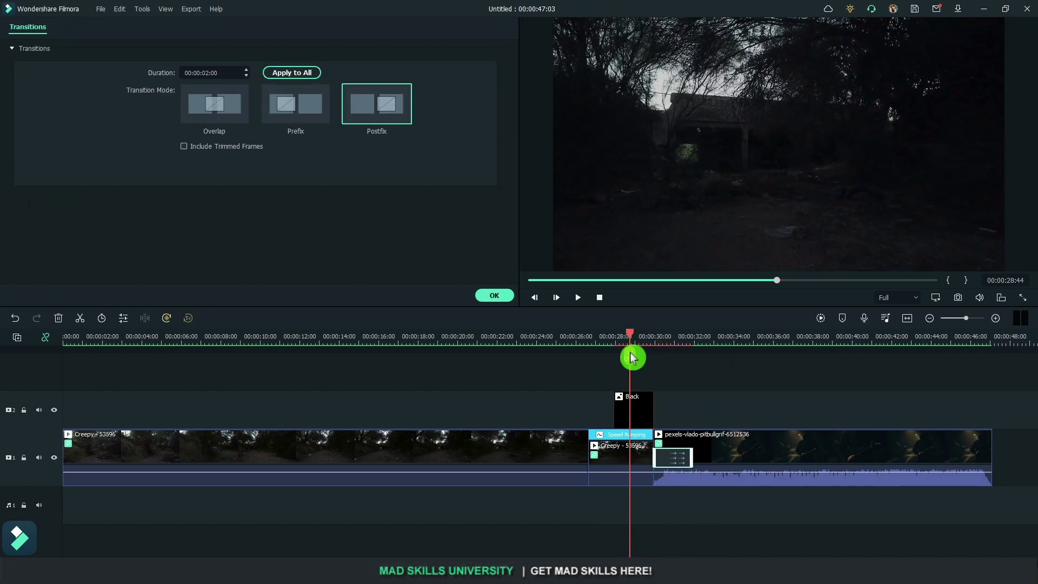
left_click(617, 411)
left_click_drag(623, 413, 644, 414)
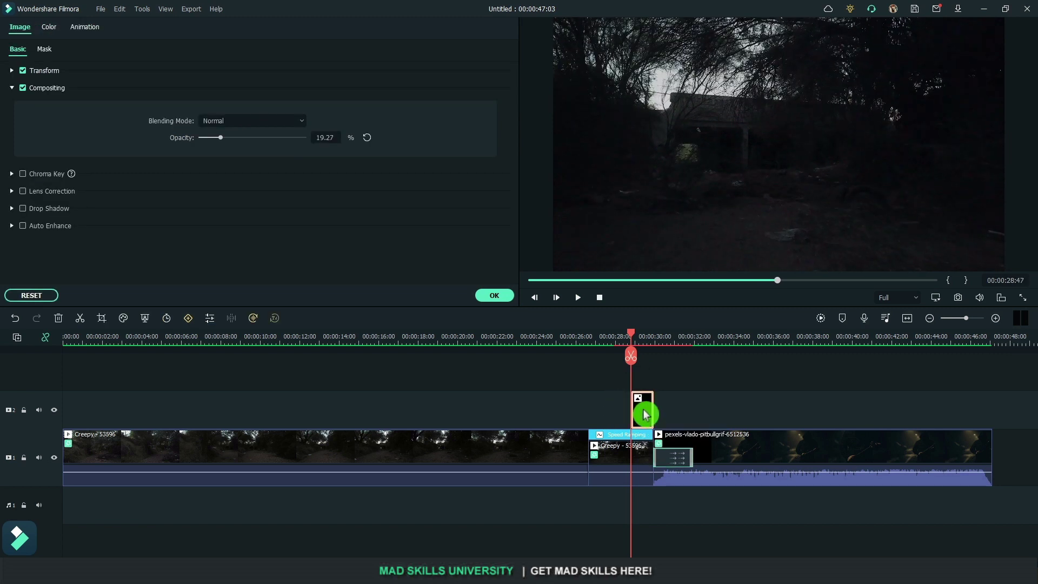
Step: With track 1 locked, paste copies of the Black clip at the ramp's start
left_click(24, 457)
left_click(294, 440)
left_click_drag(631, 341, 591, 341)
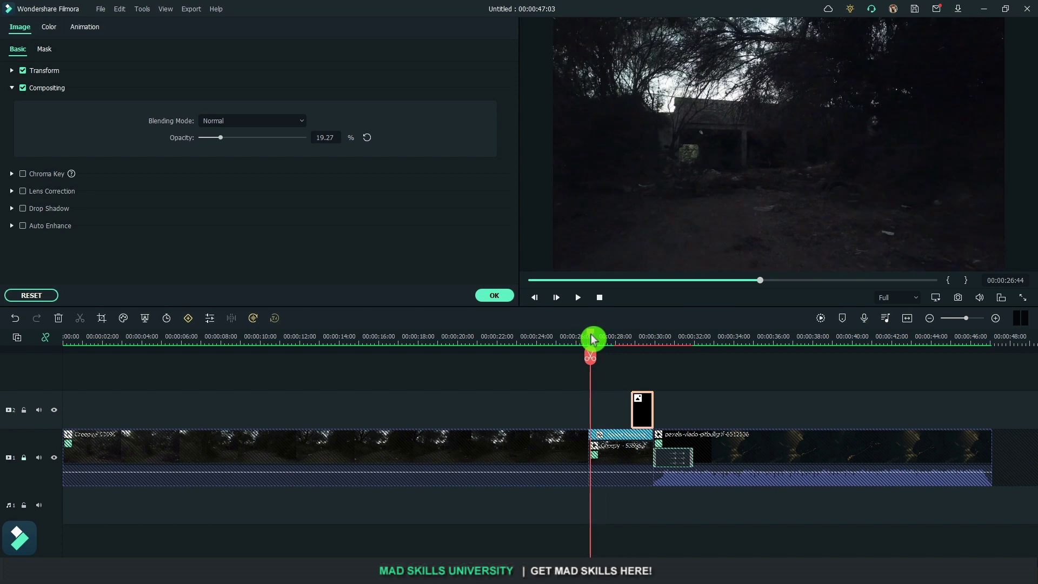
key("ctrl+v")
key("ctrl+v")
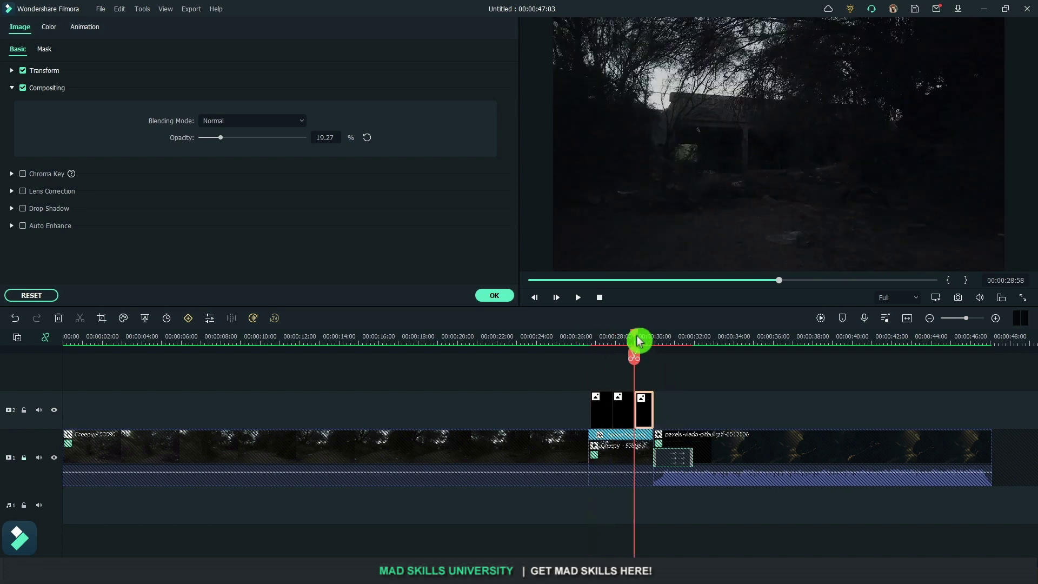
mouse_move(638, 341)
left_mouse_down()
mouse_move(658, 339)
mouse_move(635, 343)
left_mouse_up()
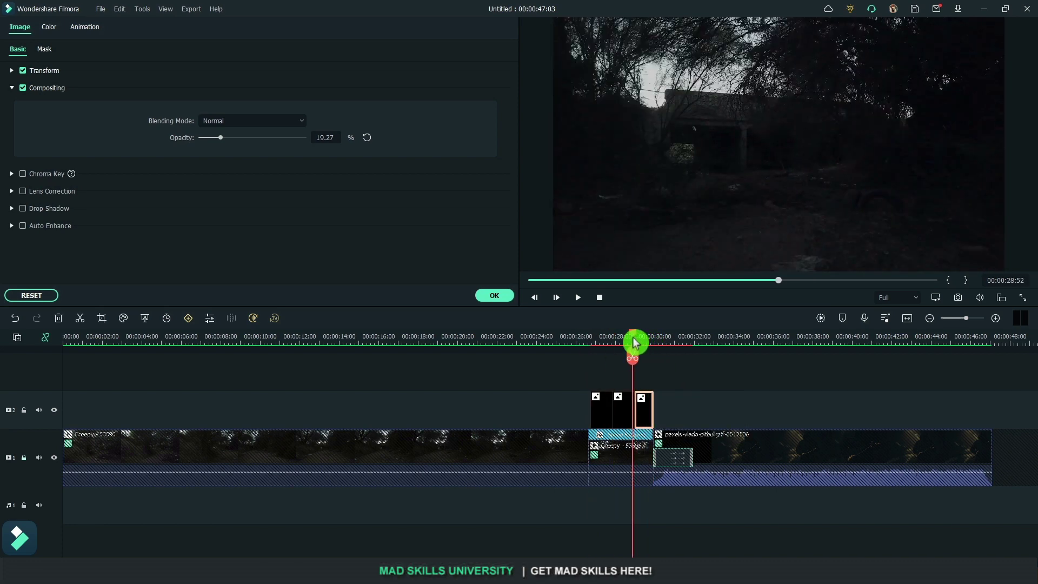
left_click(24, 457)
Step: Split the pexels clip at about 35:33 and delete its right part
left_click(656, 482)
left_click(753, 344)
left_click_drag(753, 345, 763, 362)
left_click(772, 359)
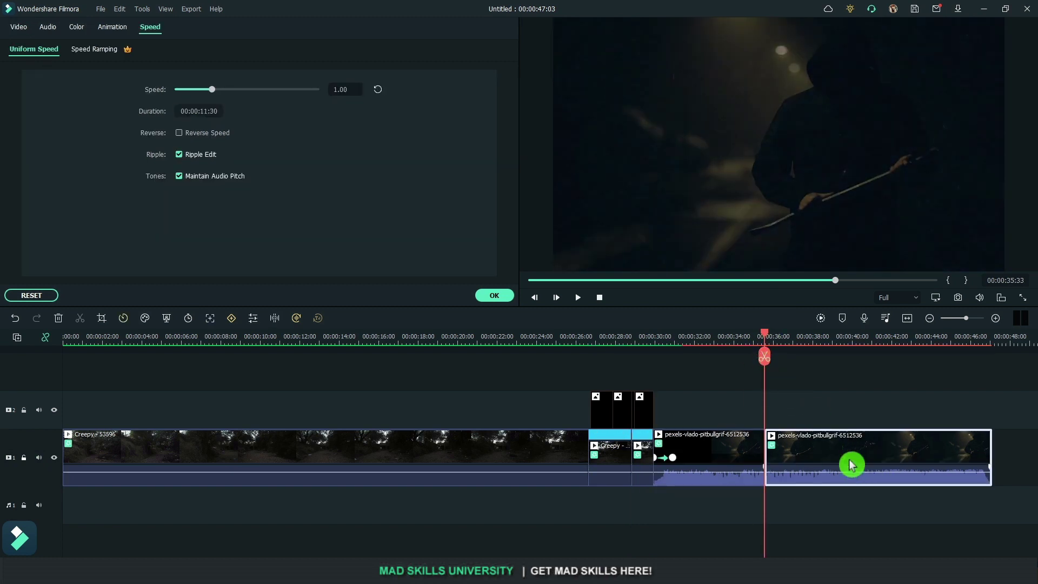
key("Delete")
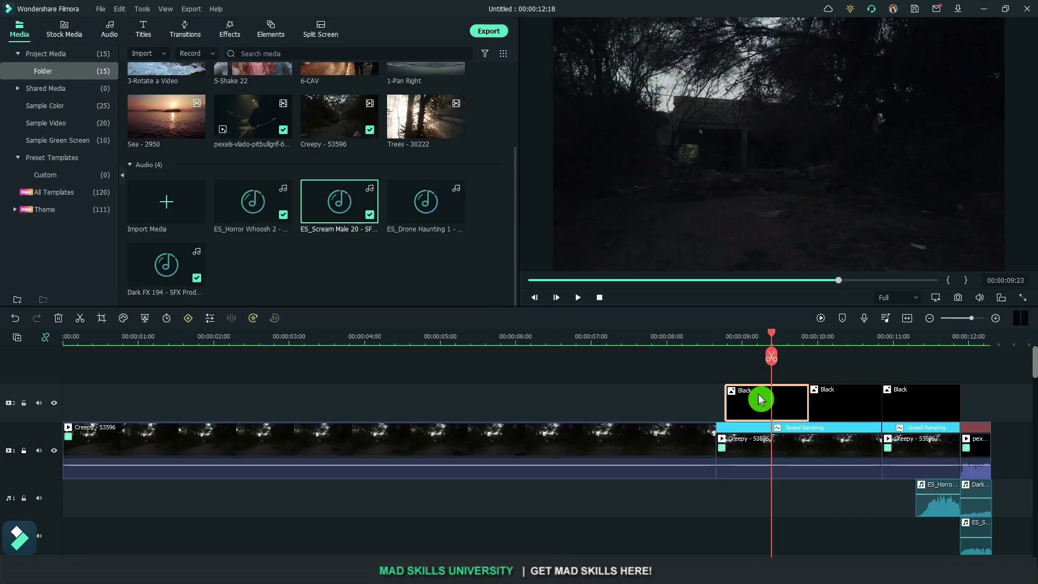
Step: Review the Black overlays, the middle one at 44.79% opacity, and preview the ramped section
double_click(760, 400)
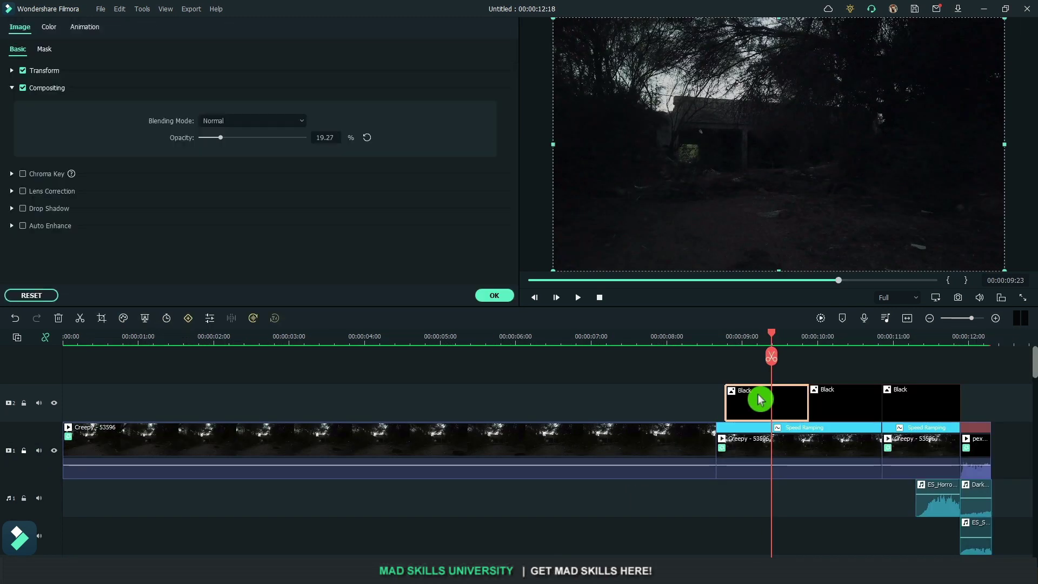
left_click_drag(775, 337, 826, 339)
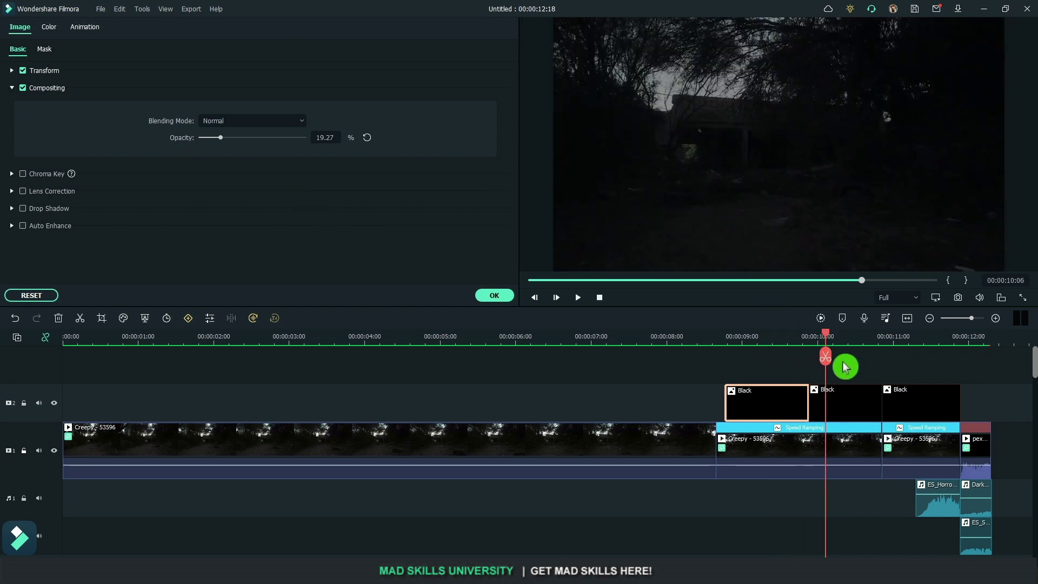
left_click(855, 412)
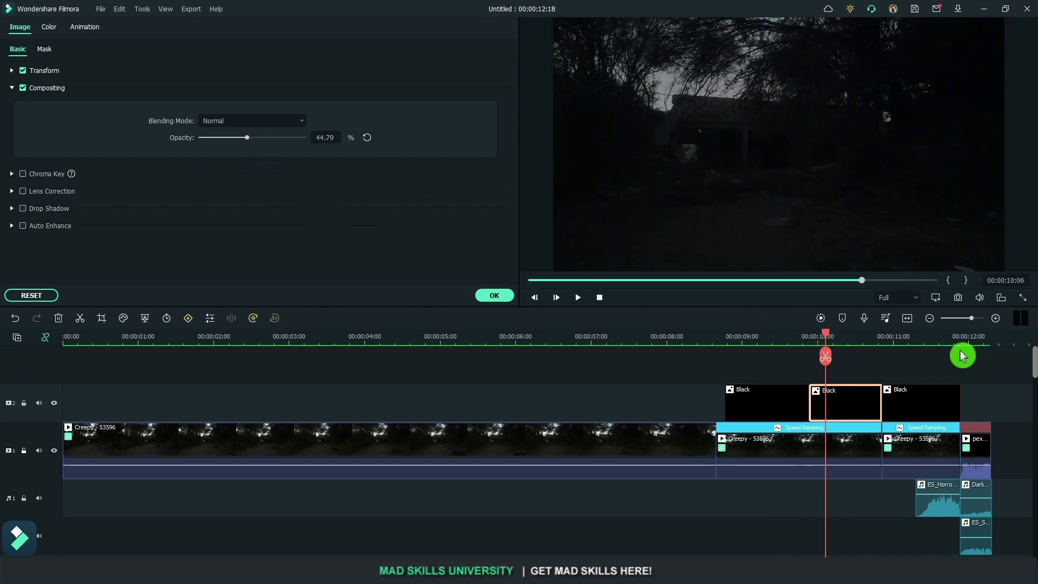
mouse_move(830, 337)
left_mouse_down()
mouse_move(881, 336)
mouse_move(846, 336)
left_mouse_up()
left_click(801, 457)
Step: Cancel Pan & Zoom on the first ramp clip and pick the last Speed Ramping clip near 11:14
key("alt+c")
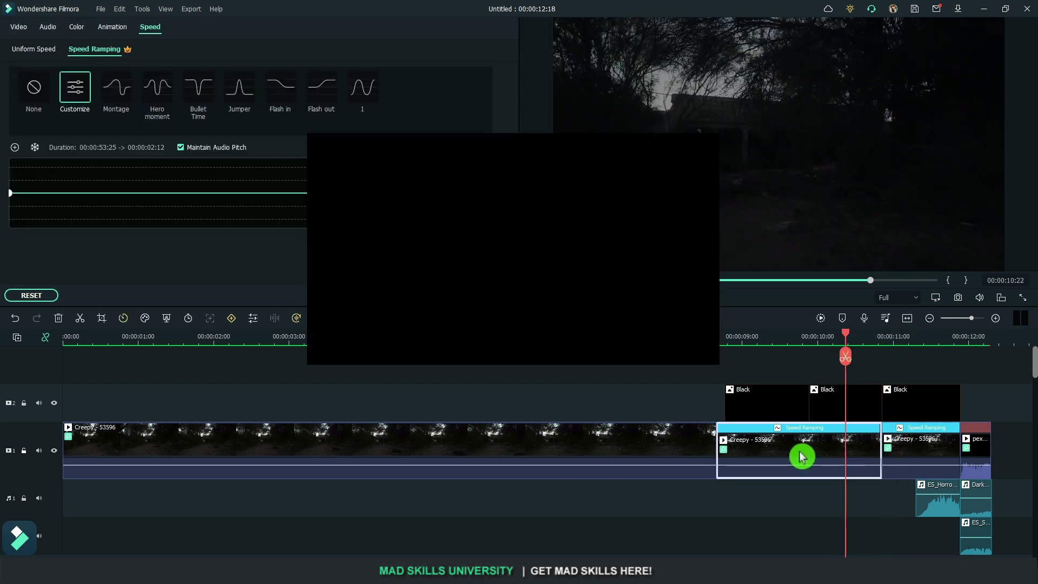
left_click(360, 114)
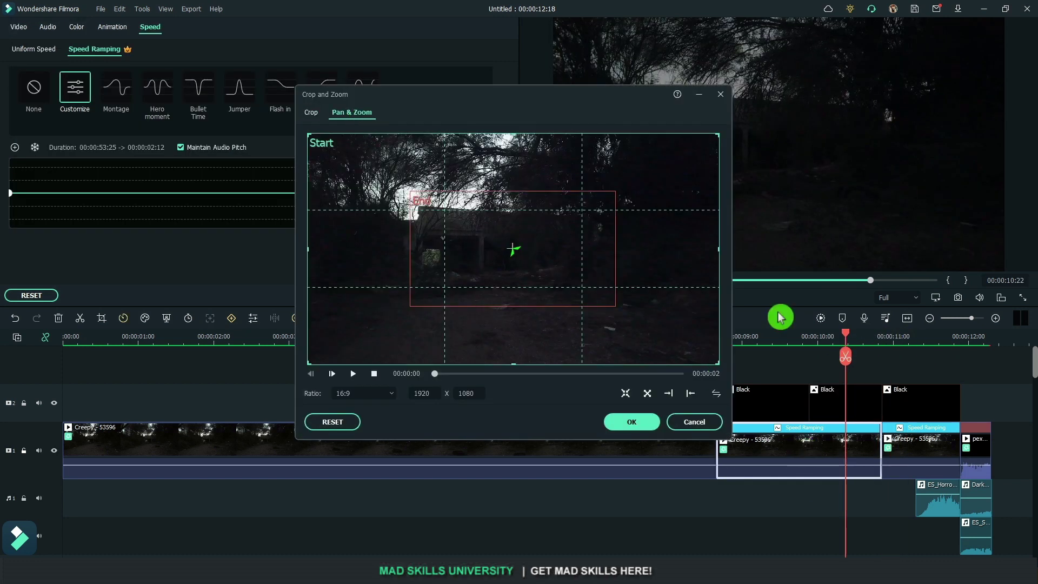
left_click(694, 422)
left_click_drag(846, 343, 913, 343)
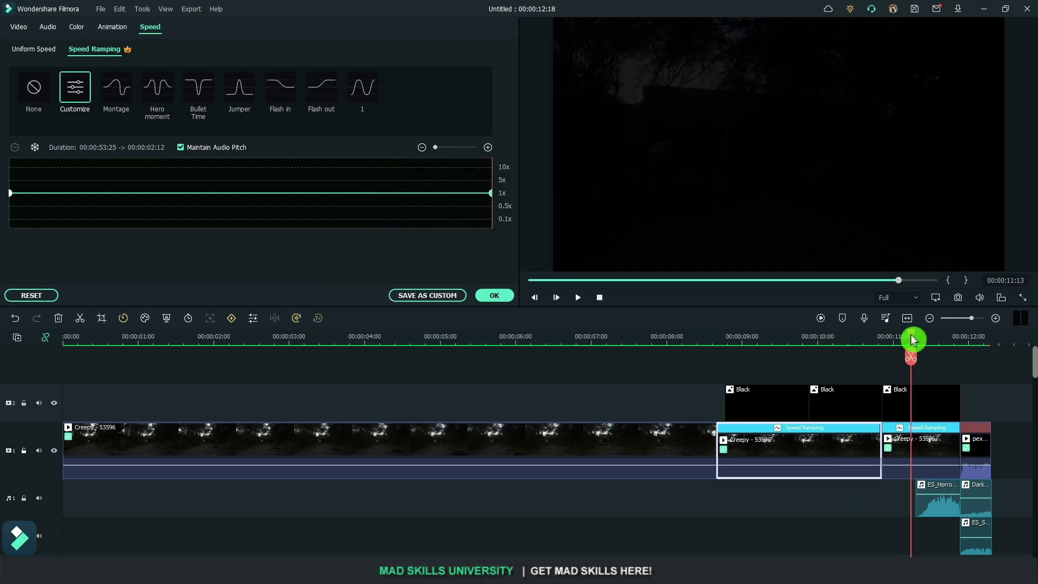
left_click(922, 448)
Step: Set the last clip's Pan & Zoom end framing at the right edge and preview it
key("alt+c")
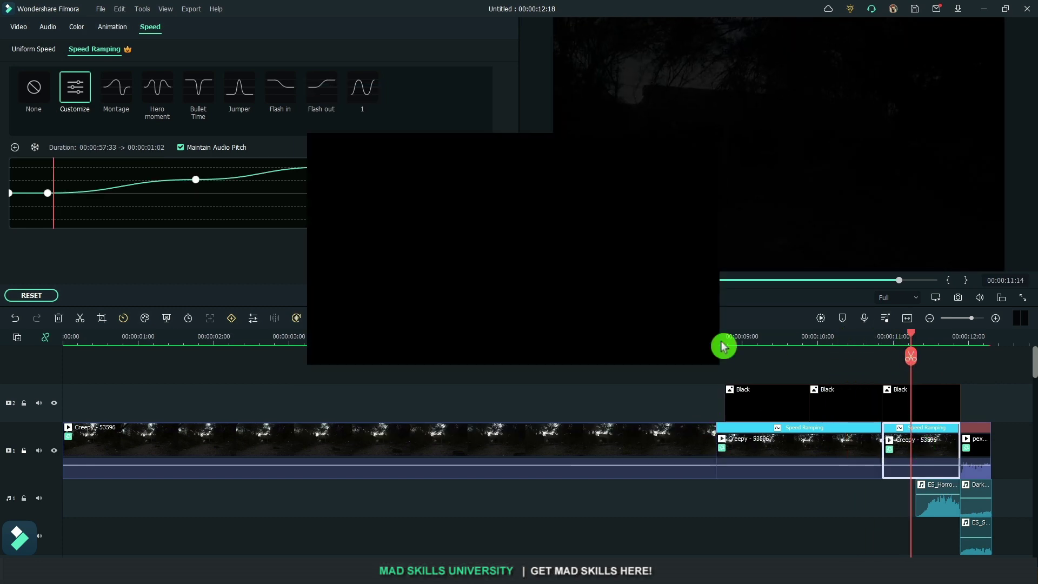
mouse_move(682, 258)
left_mouse_down()
mouse_move(670, 264)
mouse_move(671, 250)
left_mouse_up()
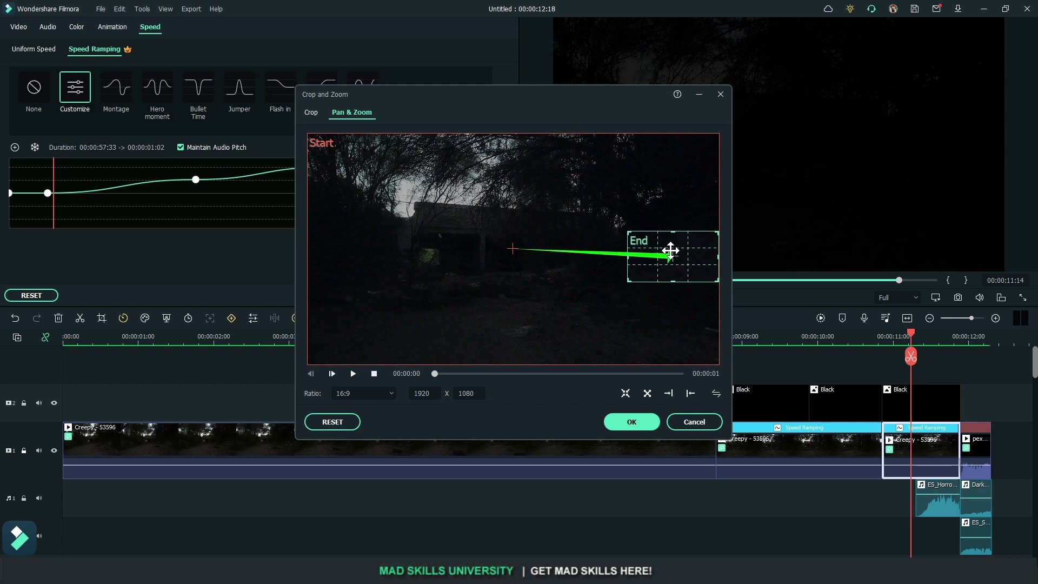
left_click(633, 422)
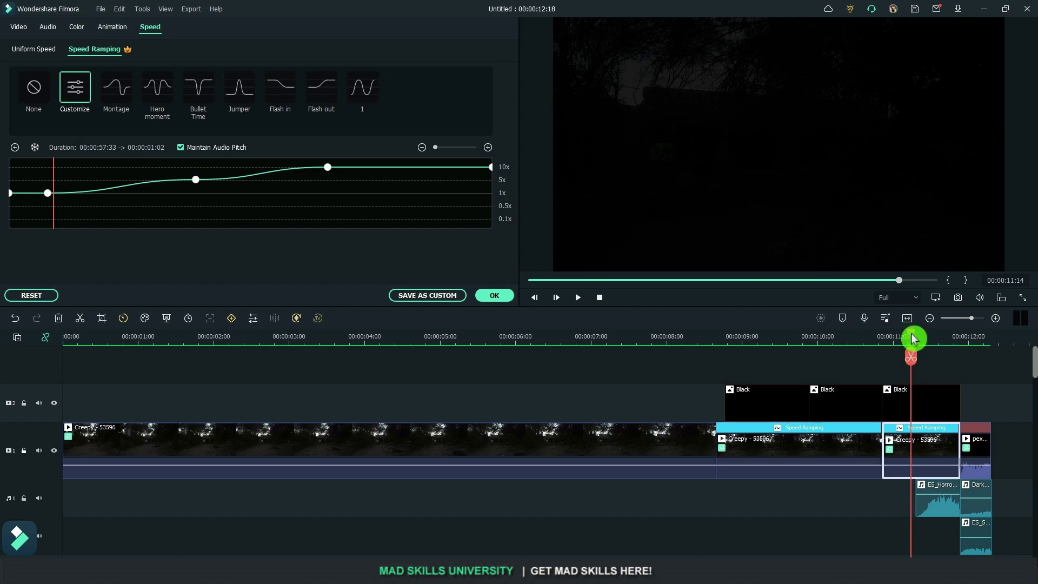
left_click_drag(912, 339, 968, 345)
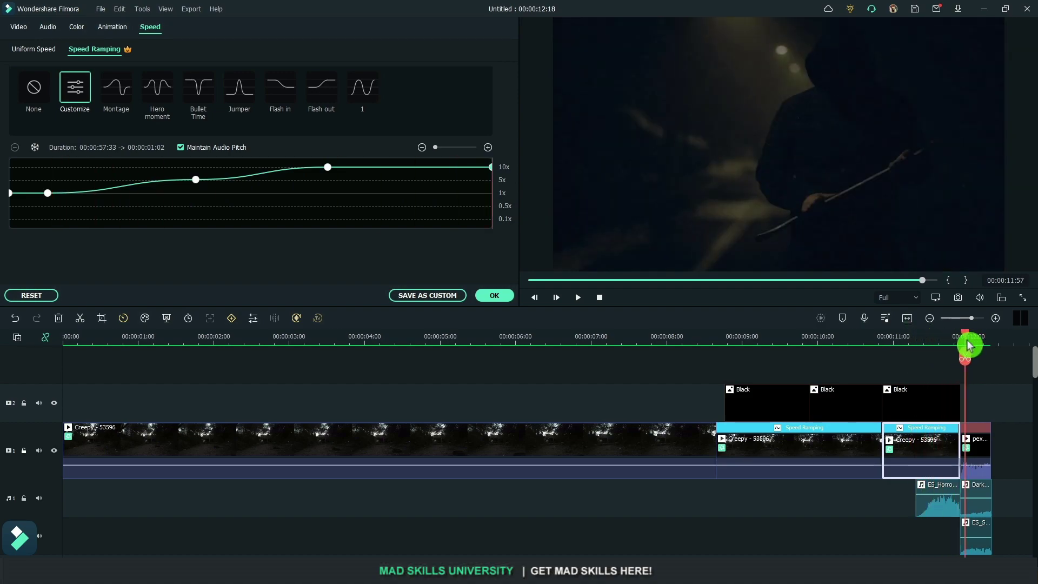